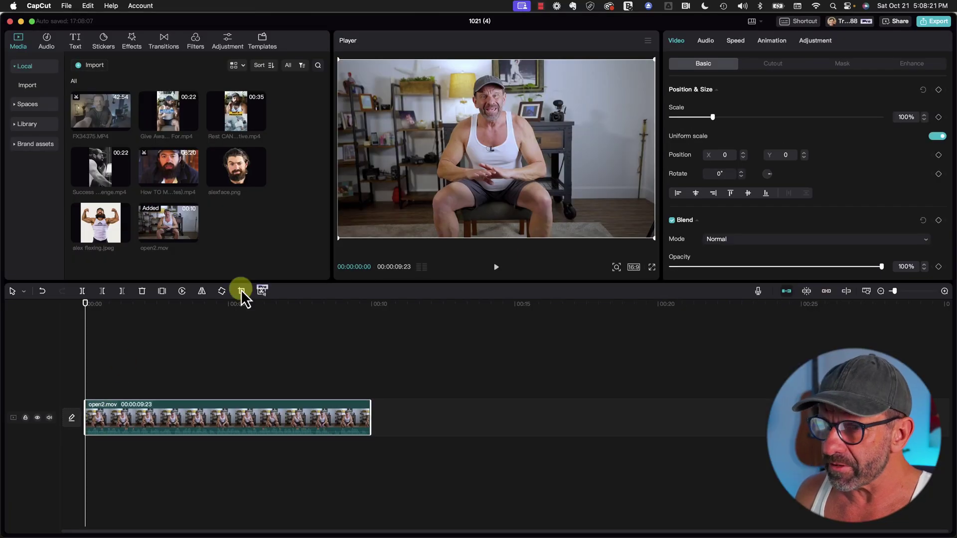
Step: Switch the project to a 9:16 vertical ratio, scale the presenter clip to 314%, and play it back
left_click(634, 268)
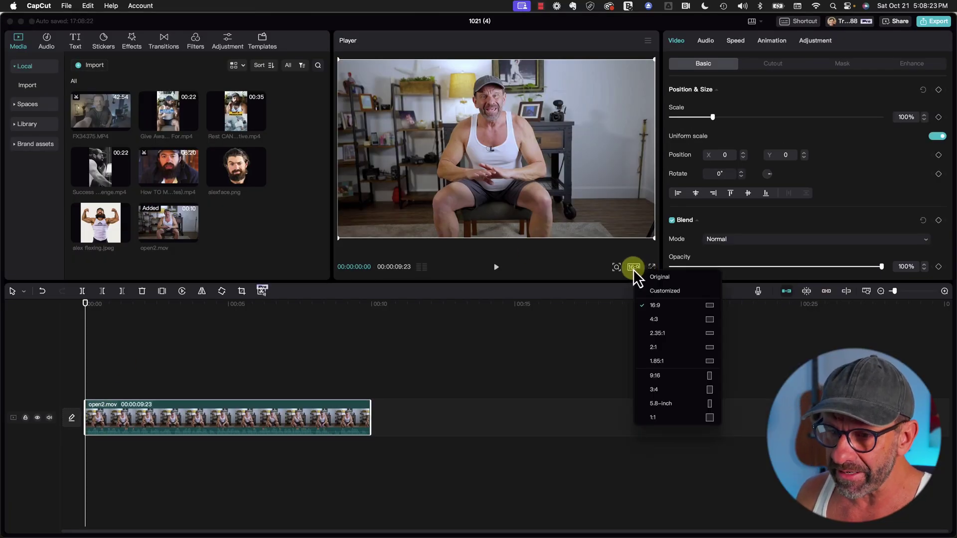
left_click(655, 376)
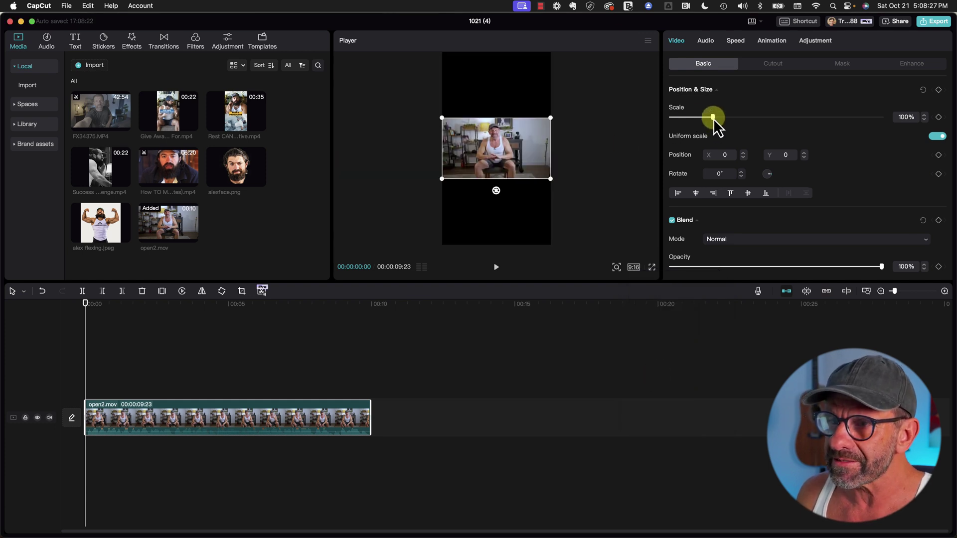
left_click_drag(713, 118, 806, 119)
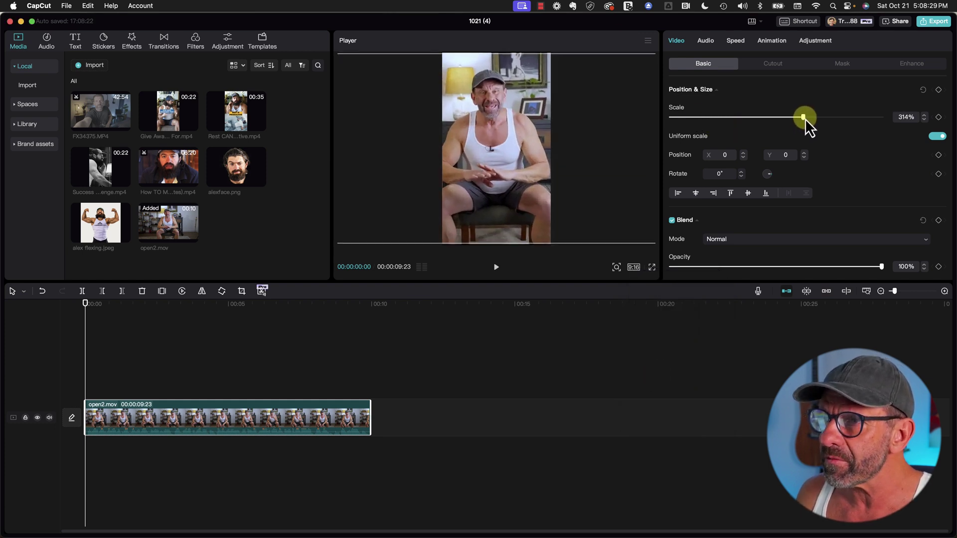
key("space")
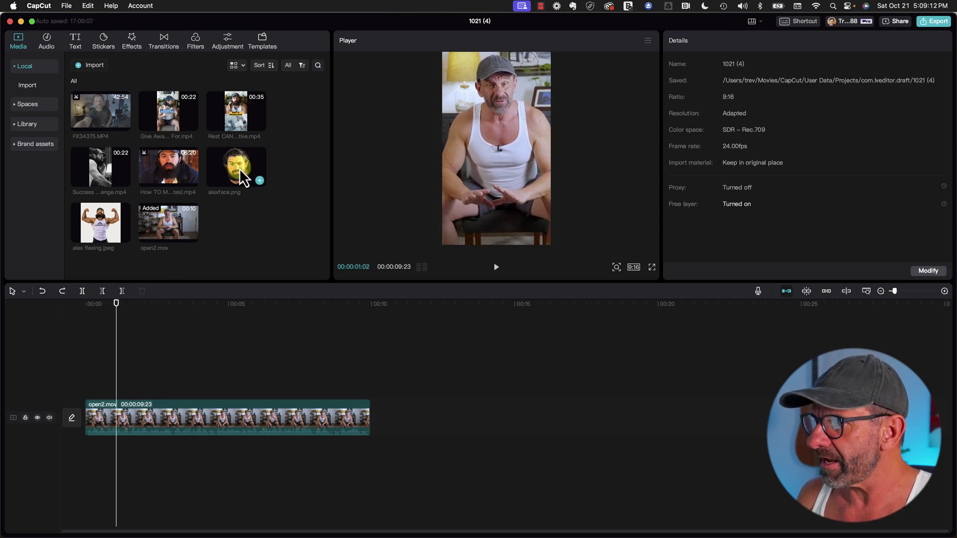
Step: Place alexface.png on a track above open2.mov at about 2 seconds and shrink it to 50%
left_click_drag(240, 168, 115, 387)
left_click_drag(117, 310, 146, 304)
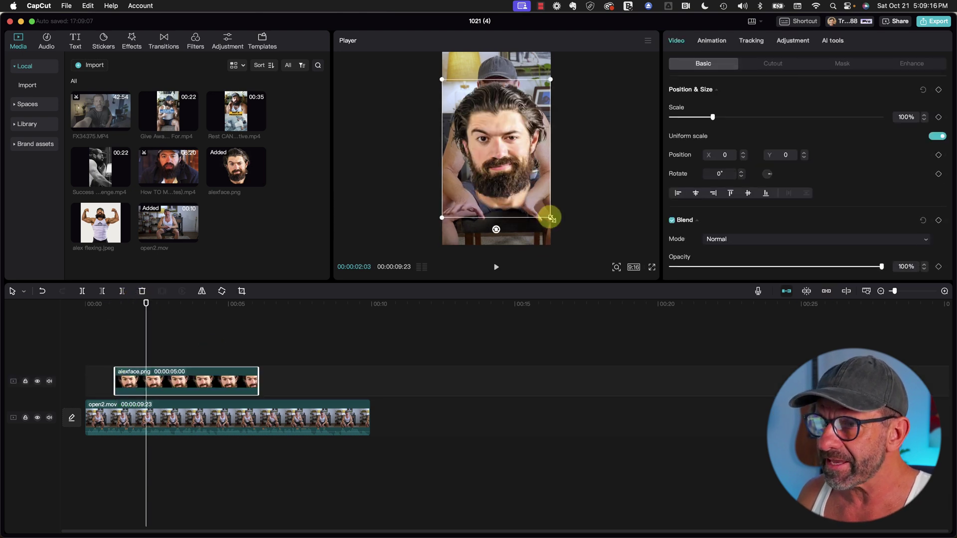
left_click_drag(551, 218, 513, 170)
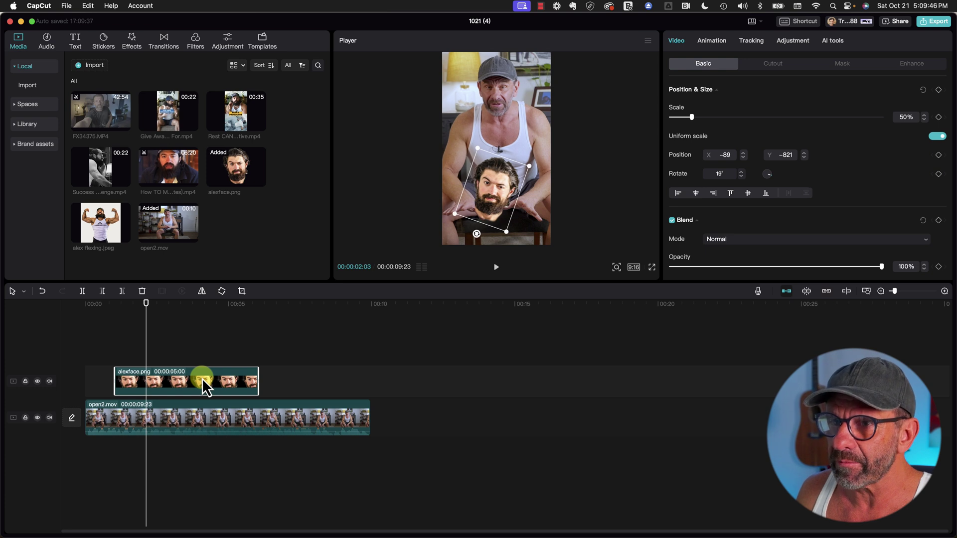
left_click(713, 42)
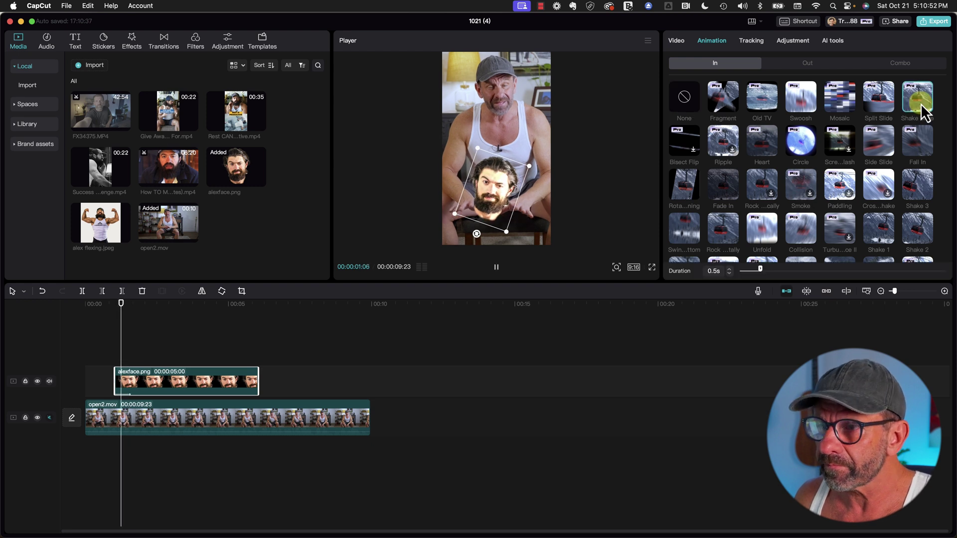
Step: Apply a 0.5s Shake 3 in-animation to the face overlay and preview it
left_click(916, 180)
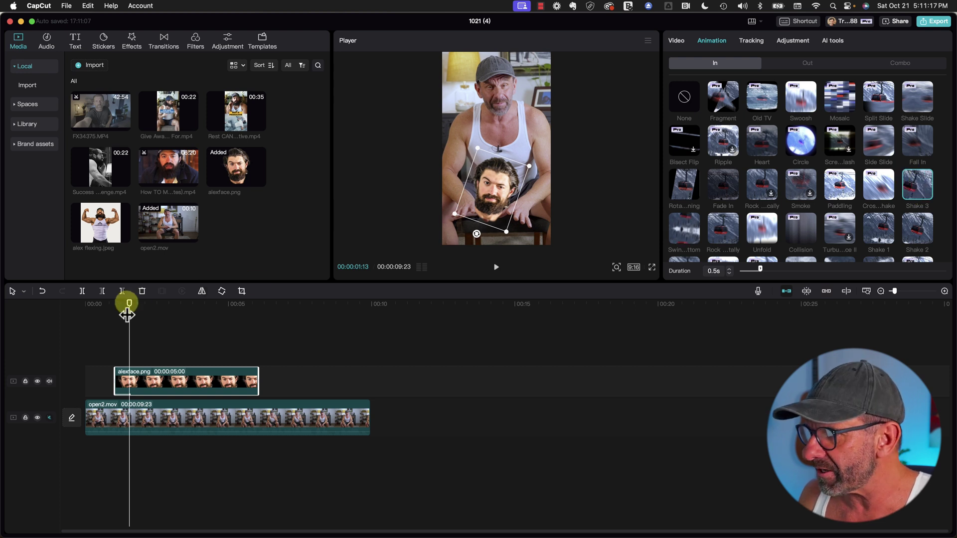
left_click(114, 299)
key("space")
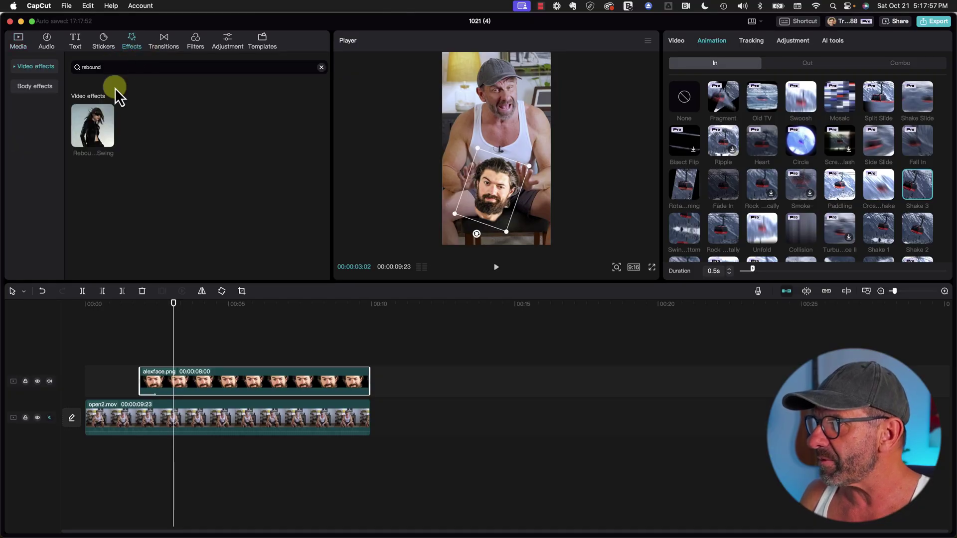
Step: Drop Rebound Swing onto the alexface overlay, preview it, and set Size 65 and Speed 23
left_click_drag(92, 115, 188, 381)
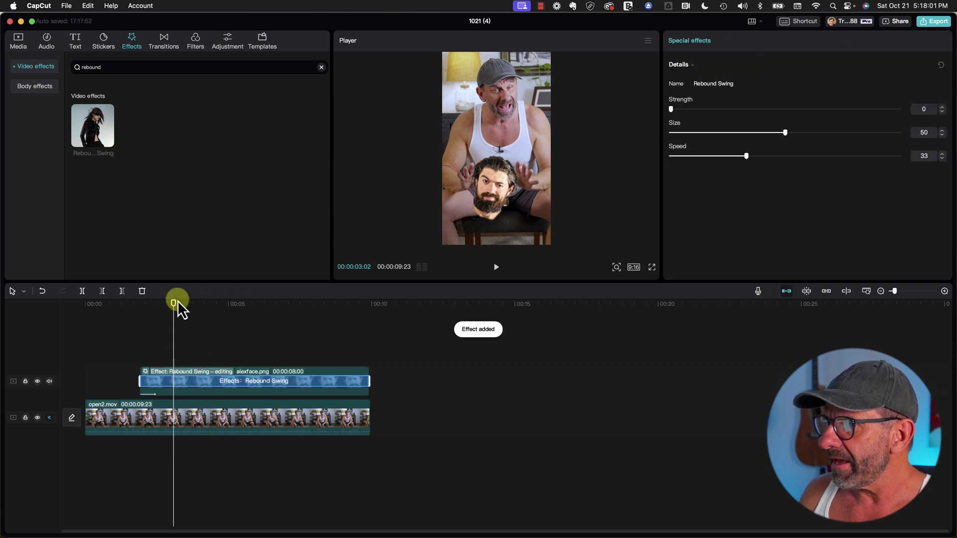
left_click_drag(176, 302, 135, 326)
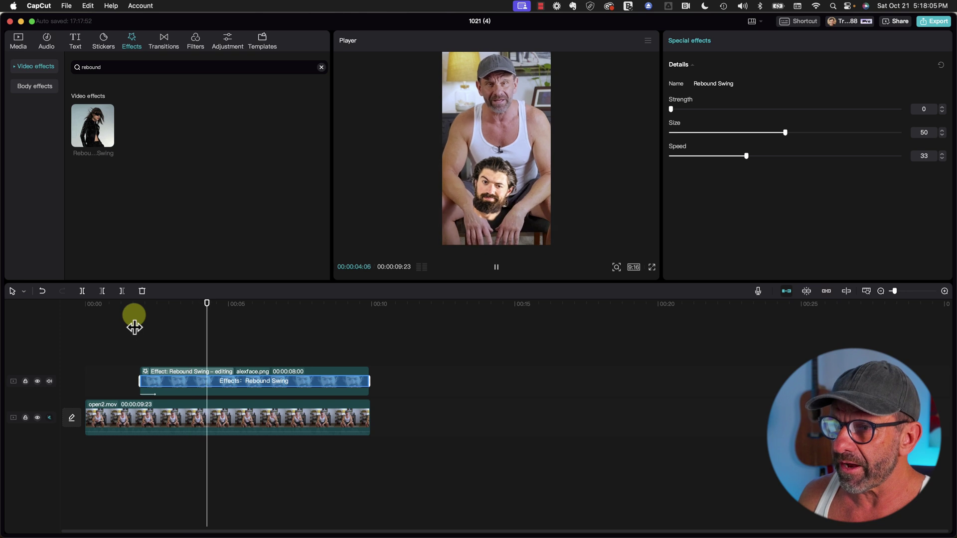
key("space")
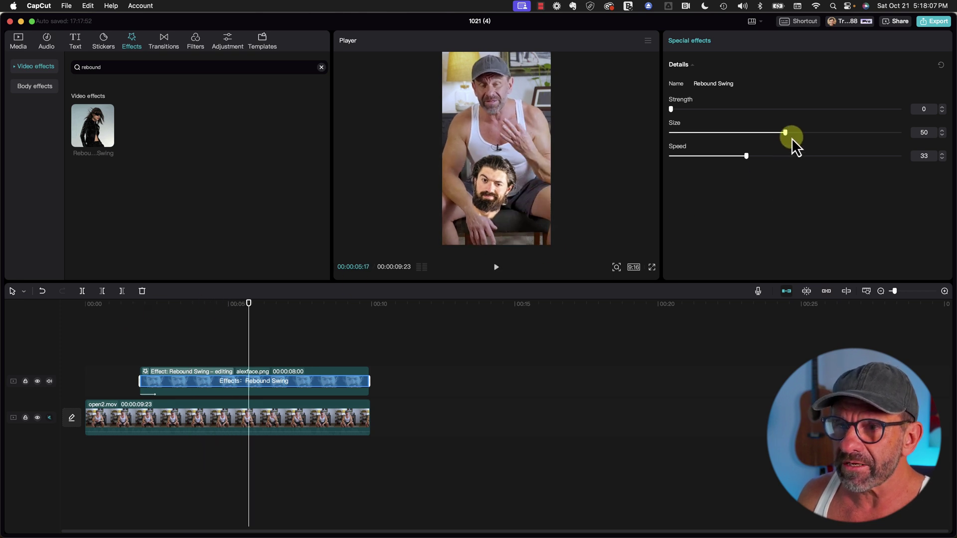
left_click_drag(786, 133, 818, 131)
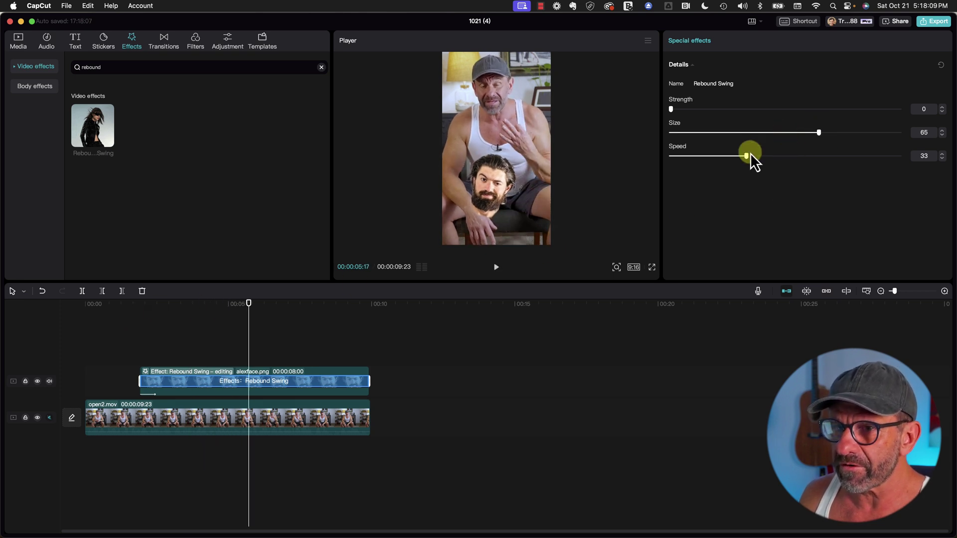
left_click_drag(749, 154, 723, 156)
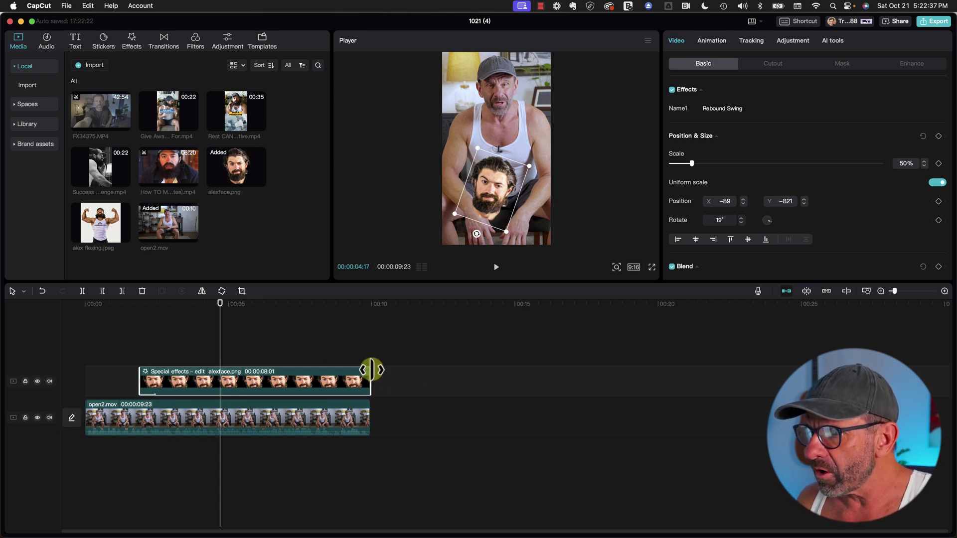
Step: Trim the face overlay to end before 5 seconds and add a Slide Down out-animation
left_click_drag(371, 370, 218, 371)
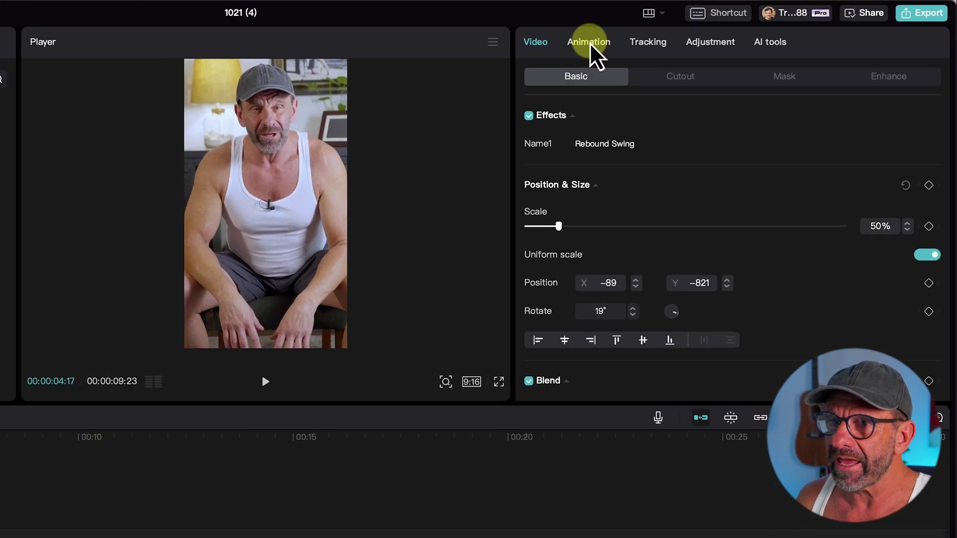
left_click(712, 40)
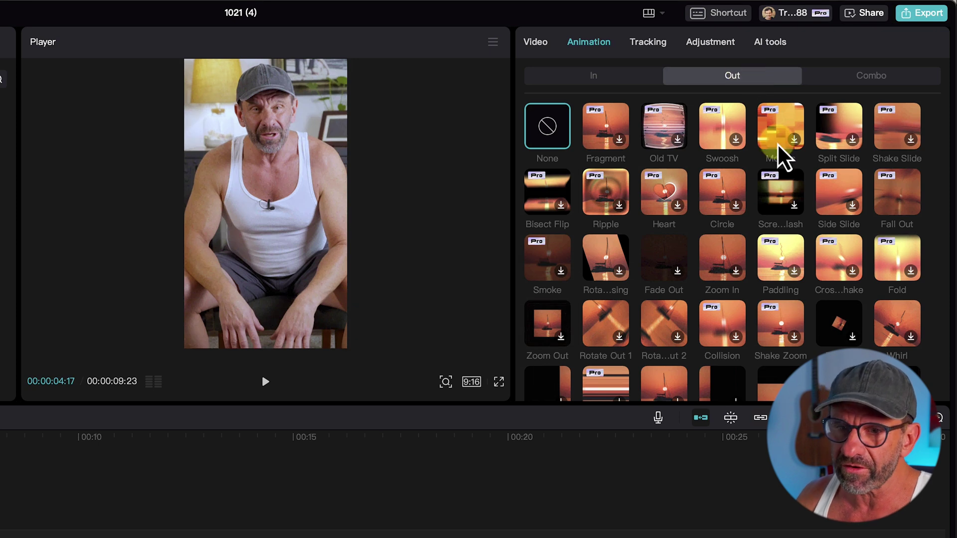
scroll(806, 247, "down", 2)
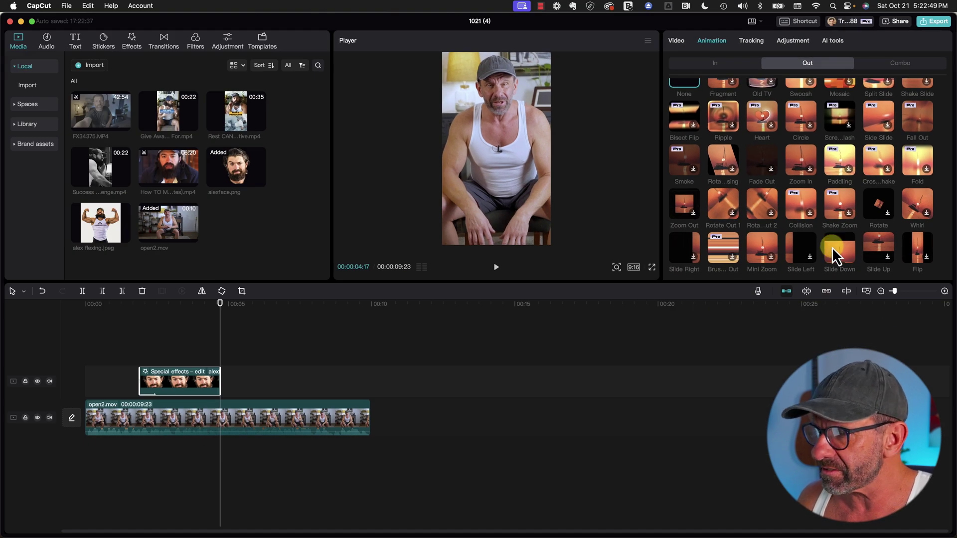
left_click(833, 247)
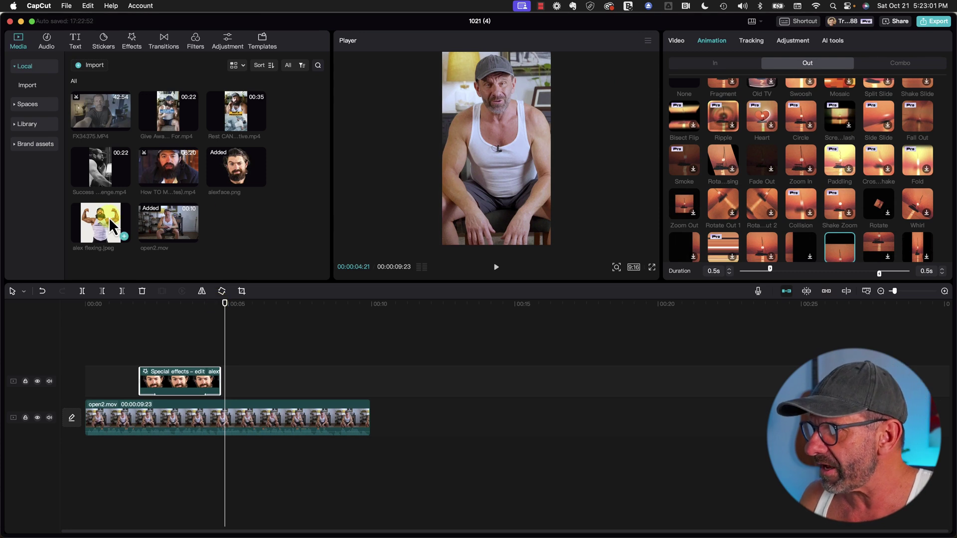
Step: Add alex flexing.jpeg on a new top track, move it lower, and enable Auto cutout
left_click_drag(109, 217, 252, 335)
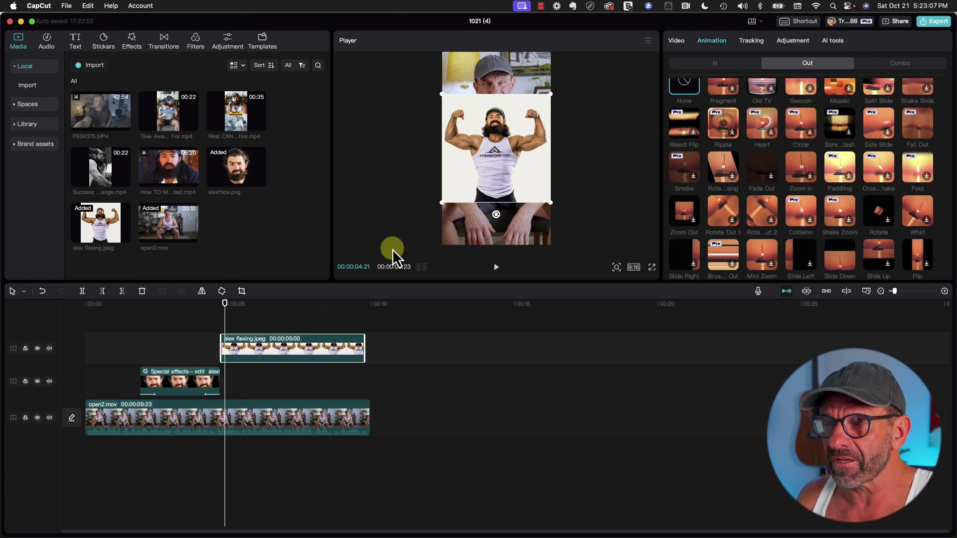
left_click_drag(499, 135, 500, 181)
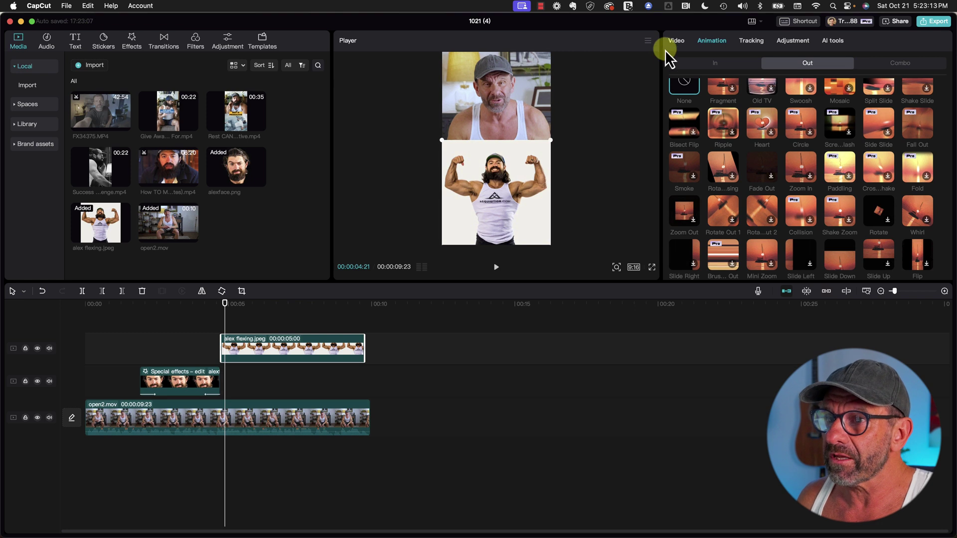
left_click(673, 40)
left_click(780, 62)
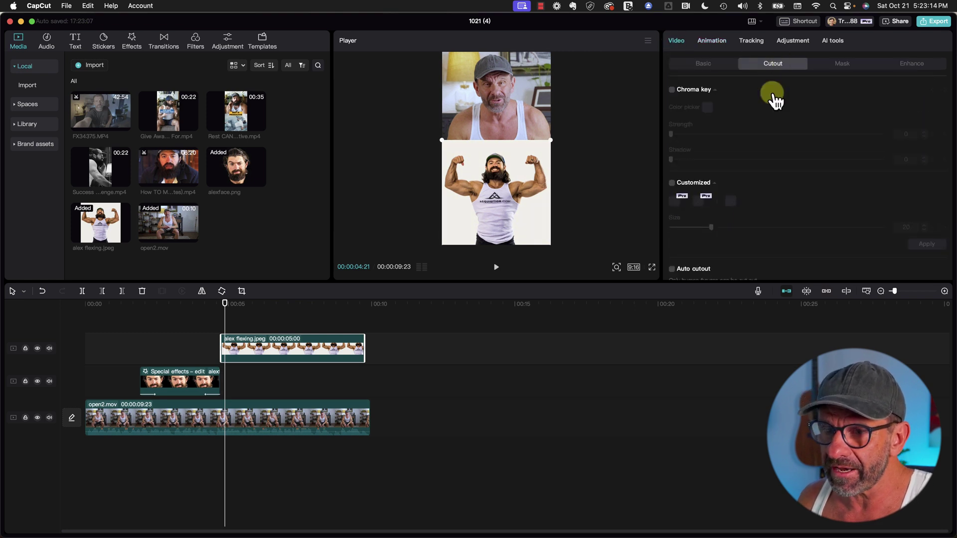
left_click(673, 268)
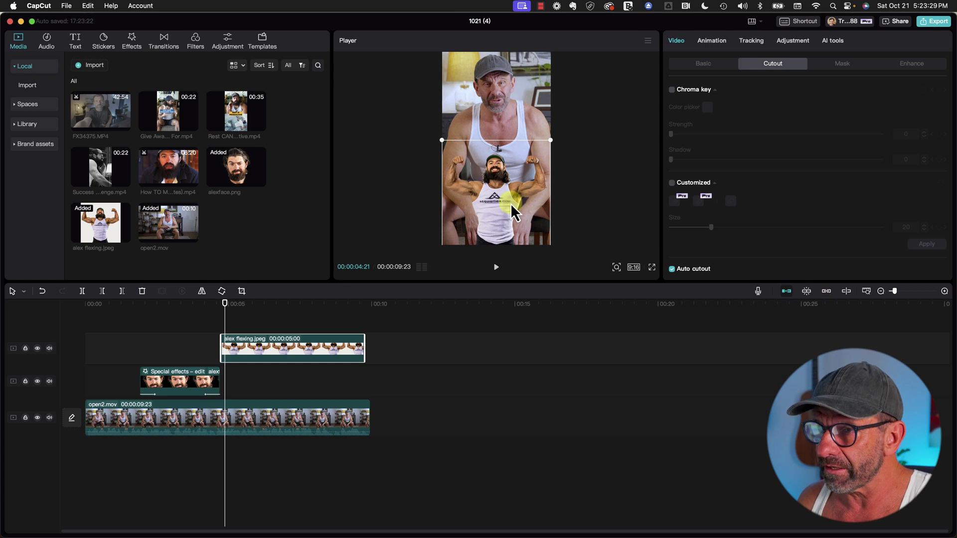
Step: Give the flexing image a 0.5s Slide Up in-animation
left_click(712, 40)
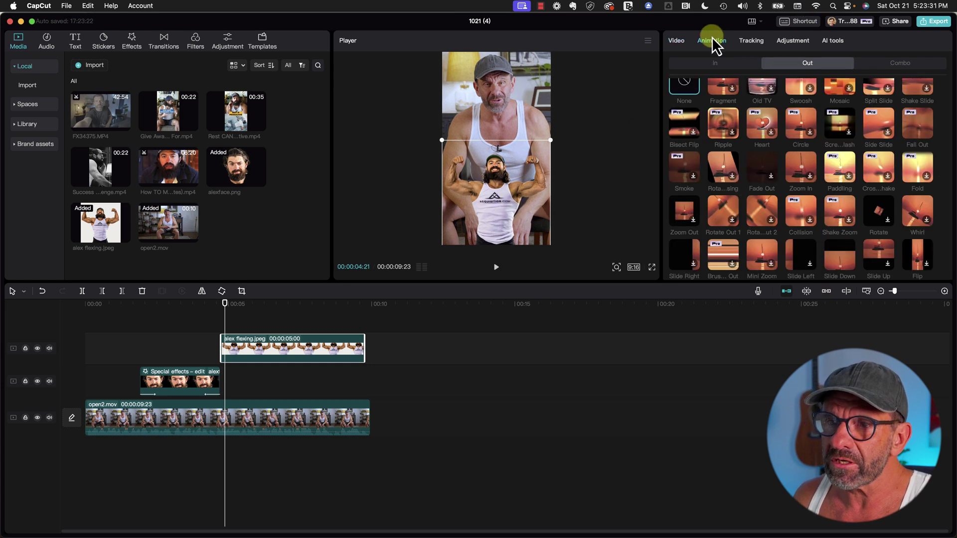
left_click(713, 60)
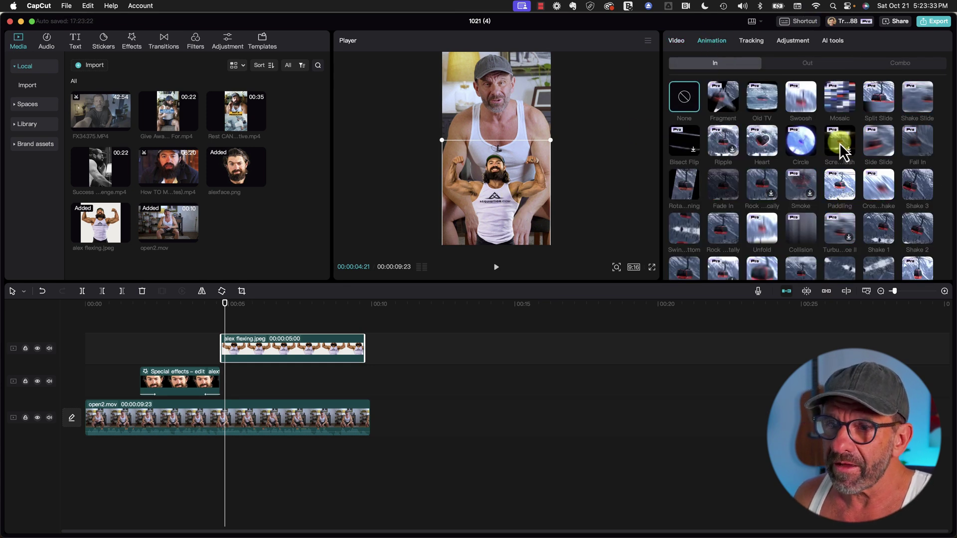
scroll(818, 182, "down", 3)
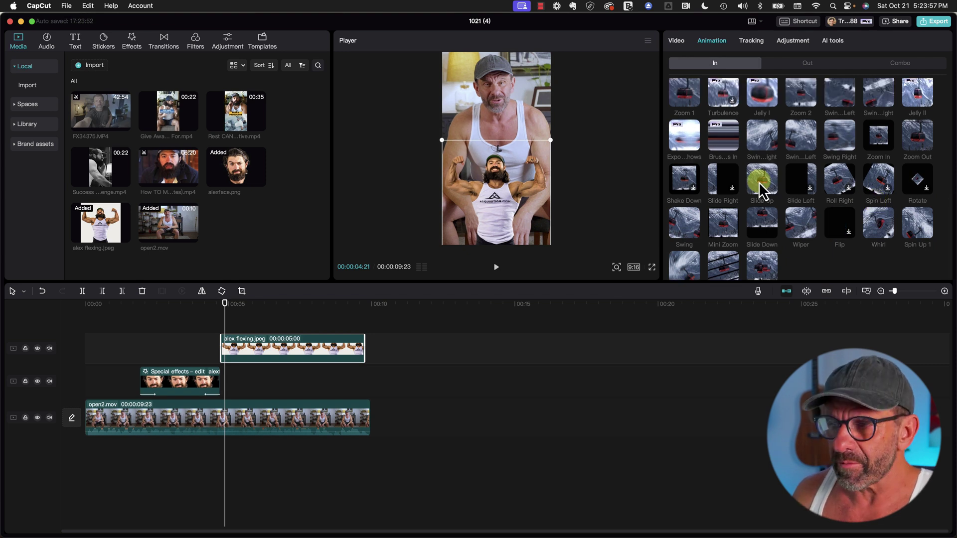
left_click(759, 181)
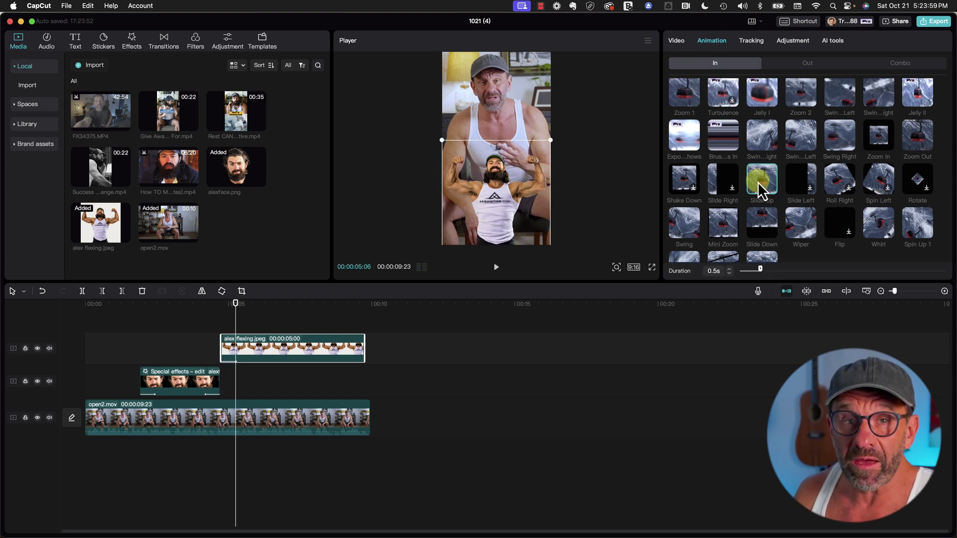
Step: Apply the Rebound Swing effect to the flexing image and scrub back to preview
left_click(623, 112)
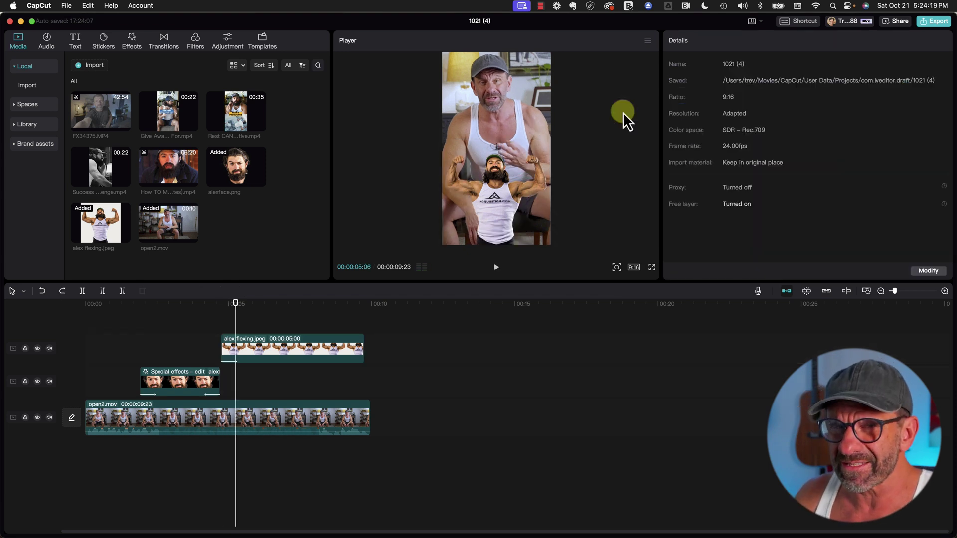
left_click(133, 40)
left_click_drag(109, 112, 251, 345)
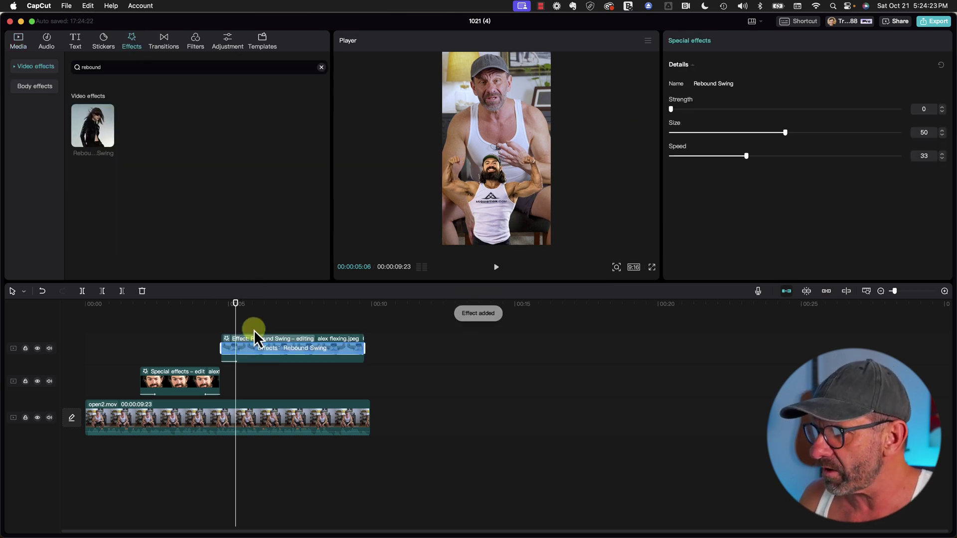
left_click(223, 301)
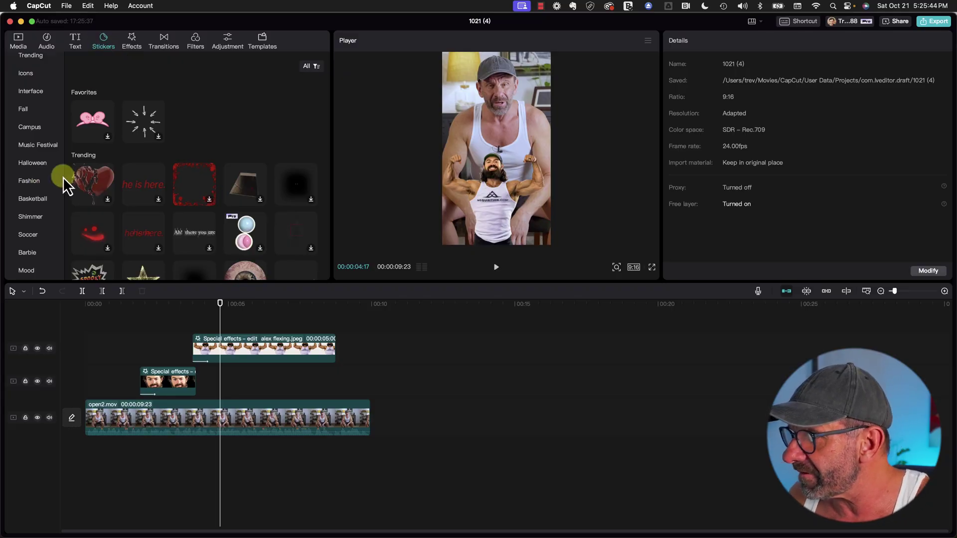
Step: Add the white line-art figure from the Fashion stickers, starting slightly earlier on the timeline
left_click(63, 178)
scroll(285, 172, "down", 5)
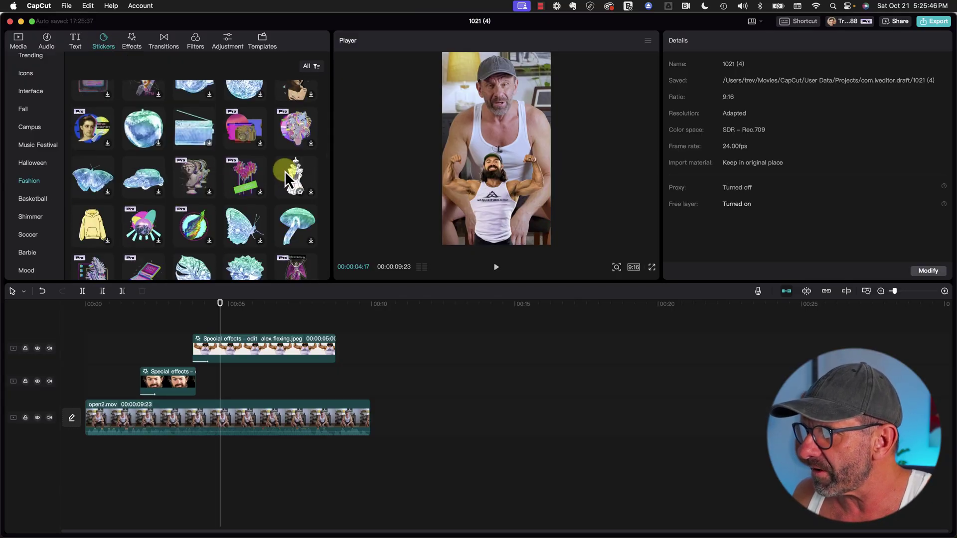
scroll(285, 172, "down", 10)
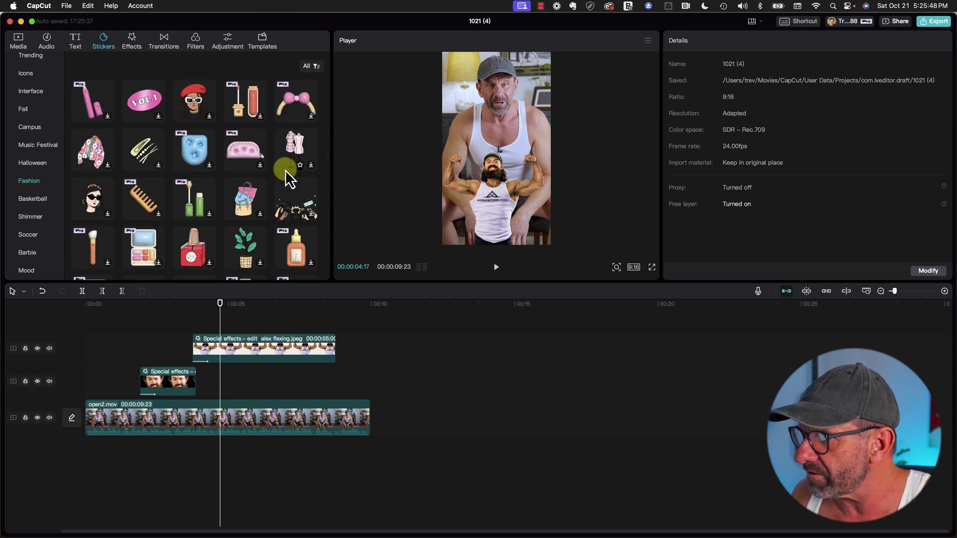
scroll(285, 170, "down", 10)
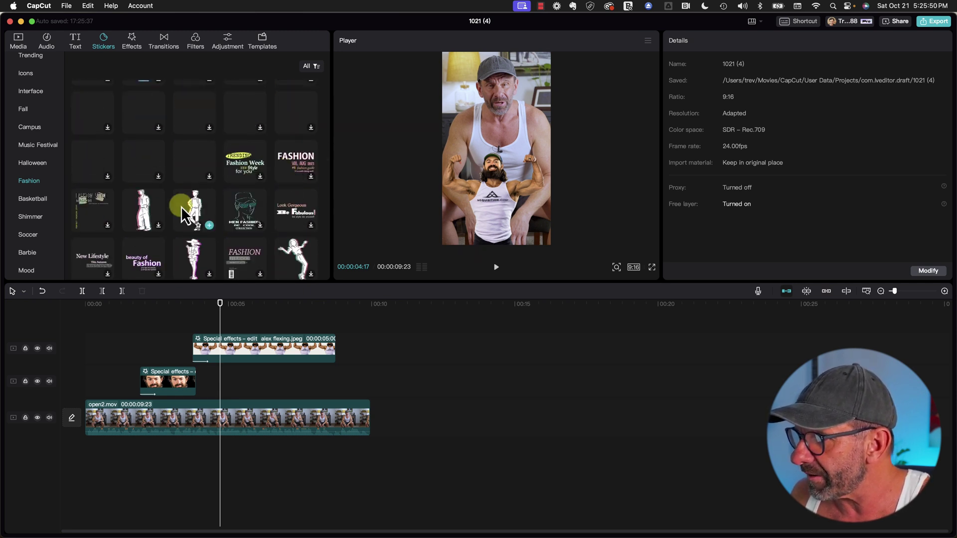
left_click(208, 225)
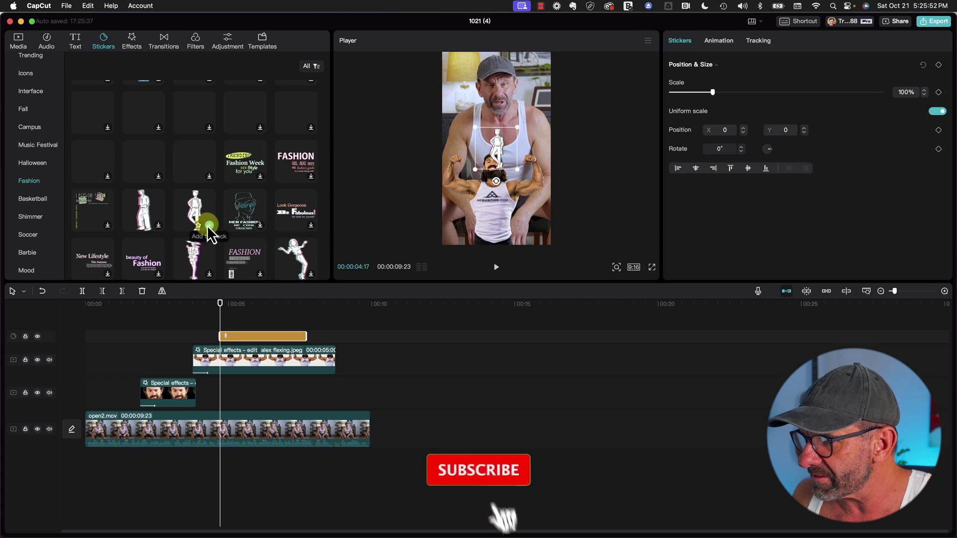
left_click_drag(257, 340, 232, 342)
left_click(216, 300)
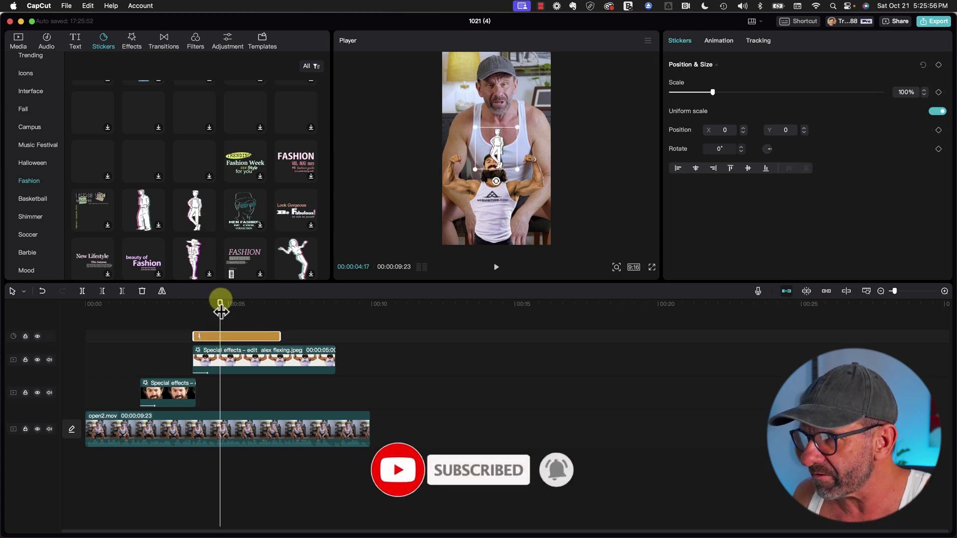
left_click_drag(219, 302, 239, 319)
Step: Move the sticker to the lower right, tilt it 16° at 86% scale, and lengthen its clip
left_click_drag(501, 130, 533, 219)
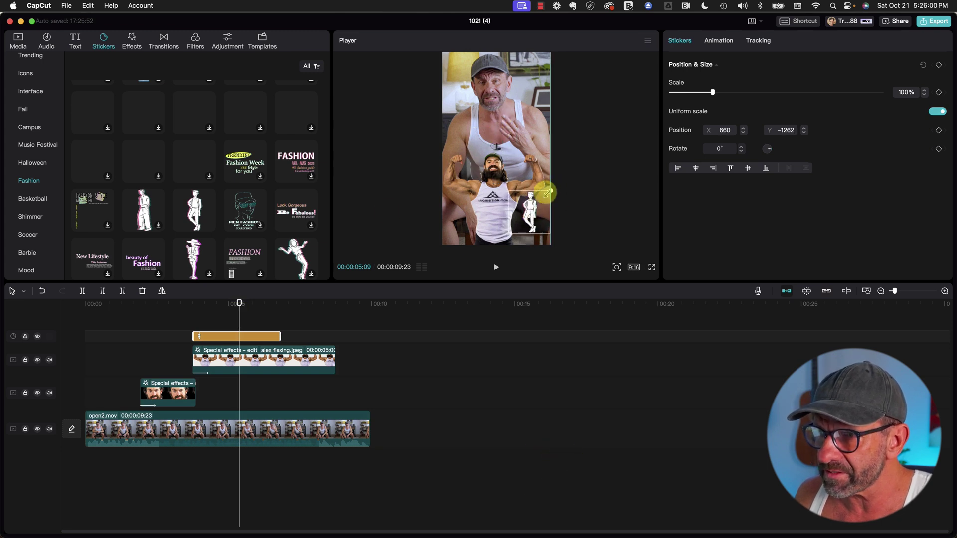
left_click_drag(530, 242, 536, 211)
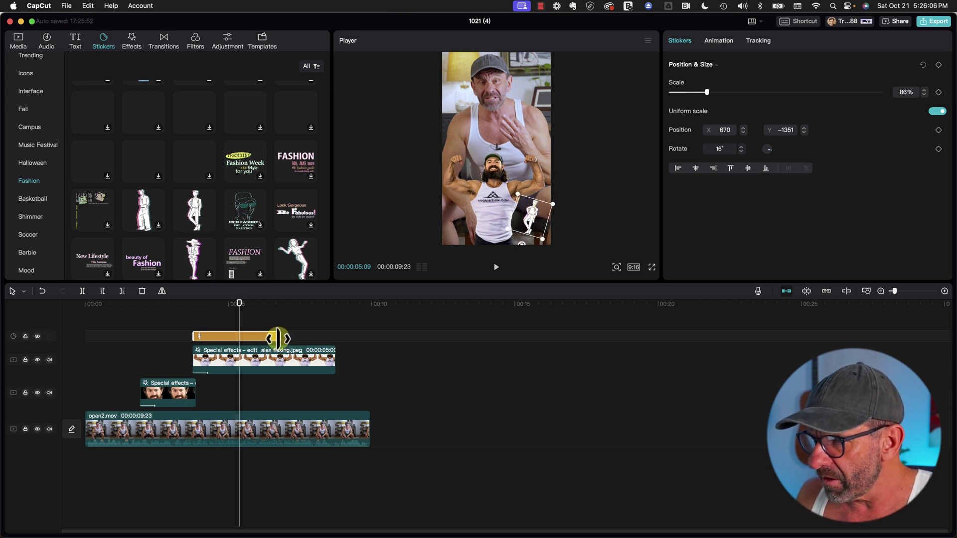
left_click_drag(278, 337, 335, 337)
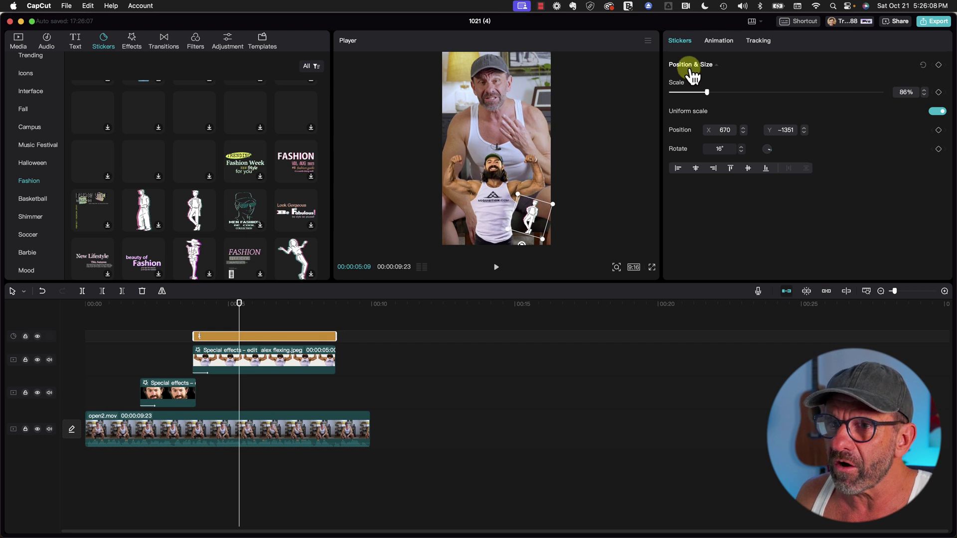
Step: Give the fashion sticker a Spin Out 1 exit animation
left_click(719, 40)
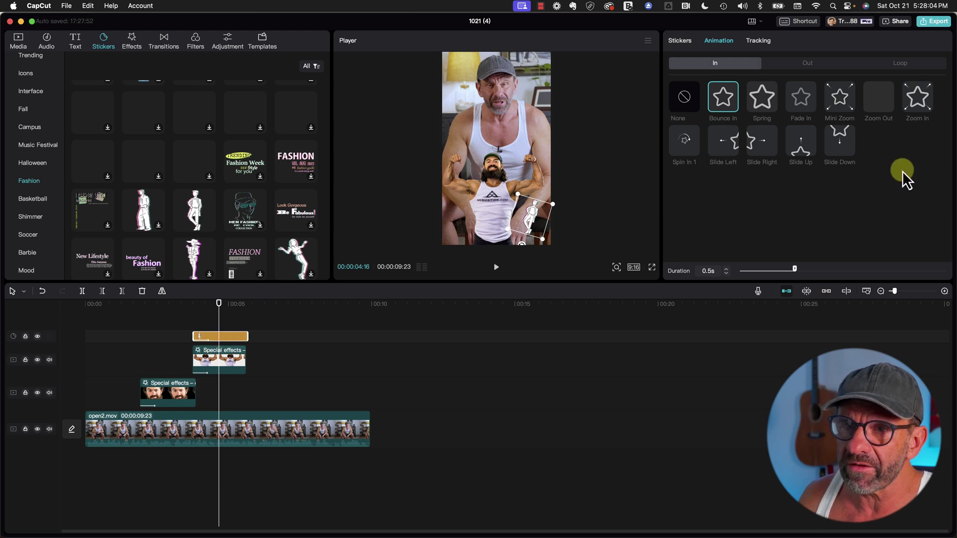
left_click(800, 66)
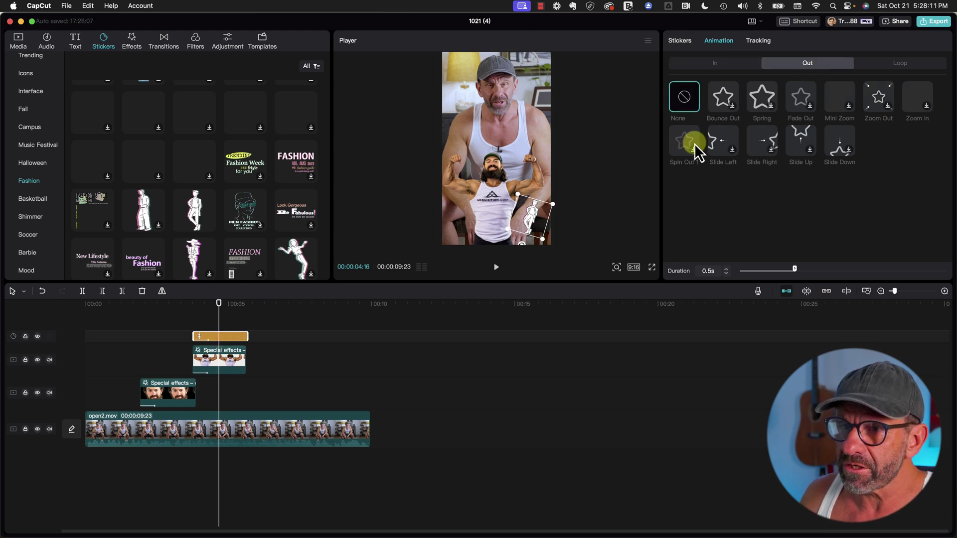
left_click(681, 142)
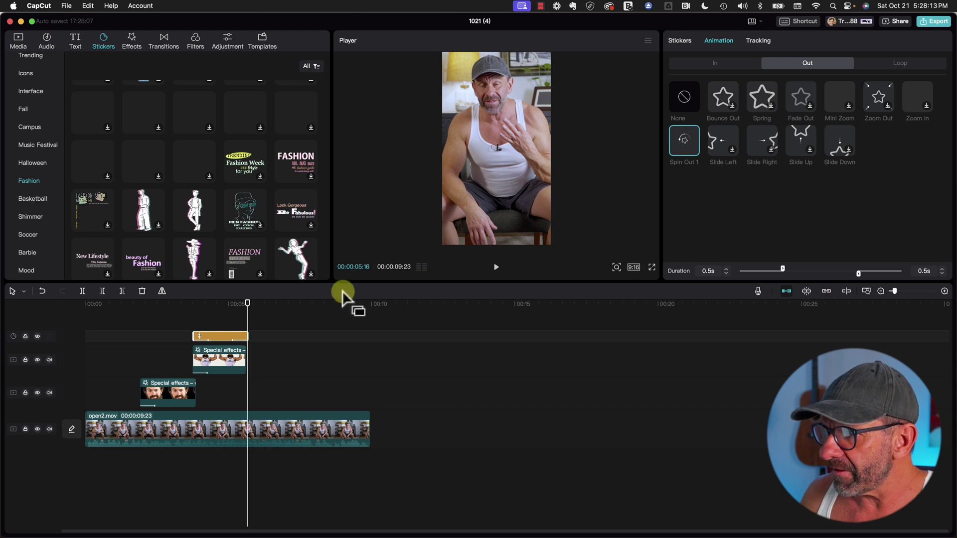
Step: Give the flexing photo overlay a 0.5s Zoom Out exit animation and scrub back to review
left_click(241, 353)
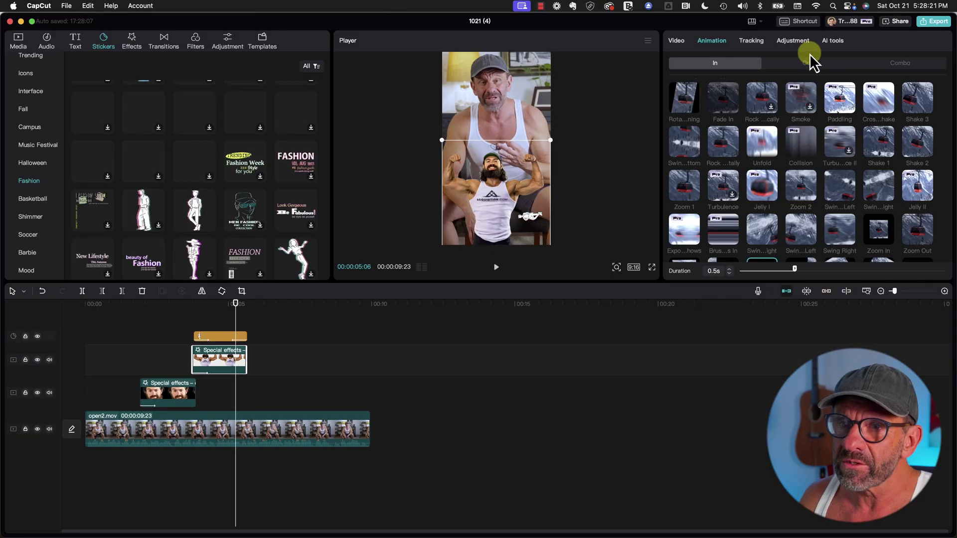
left_click(807, 64)
left_click(800, 90)
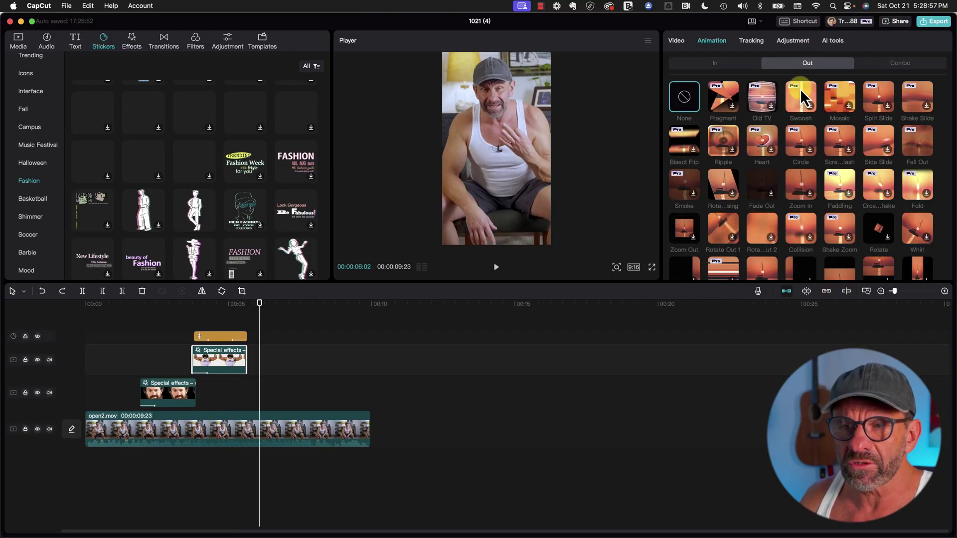
left_click(681, 231)
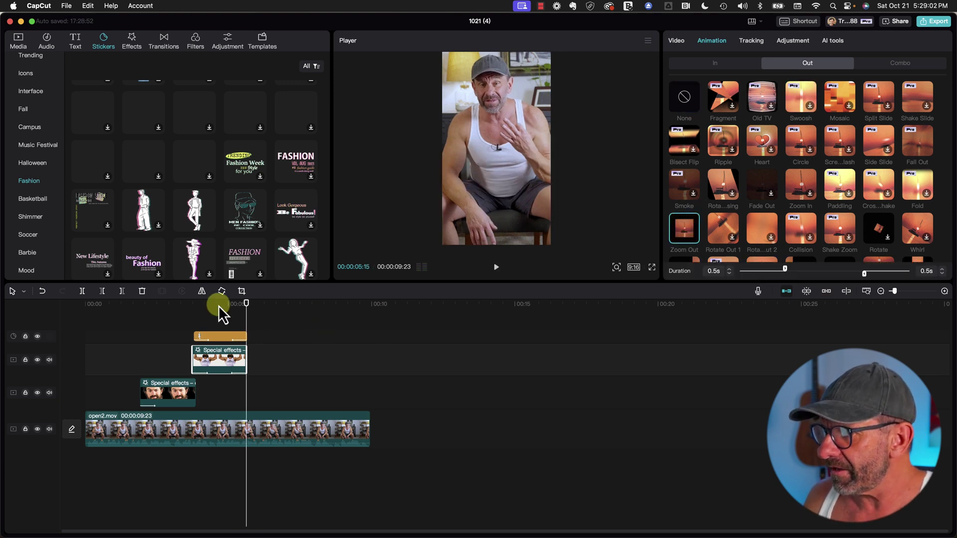
left_click_drag(218, 305, 174, 305)
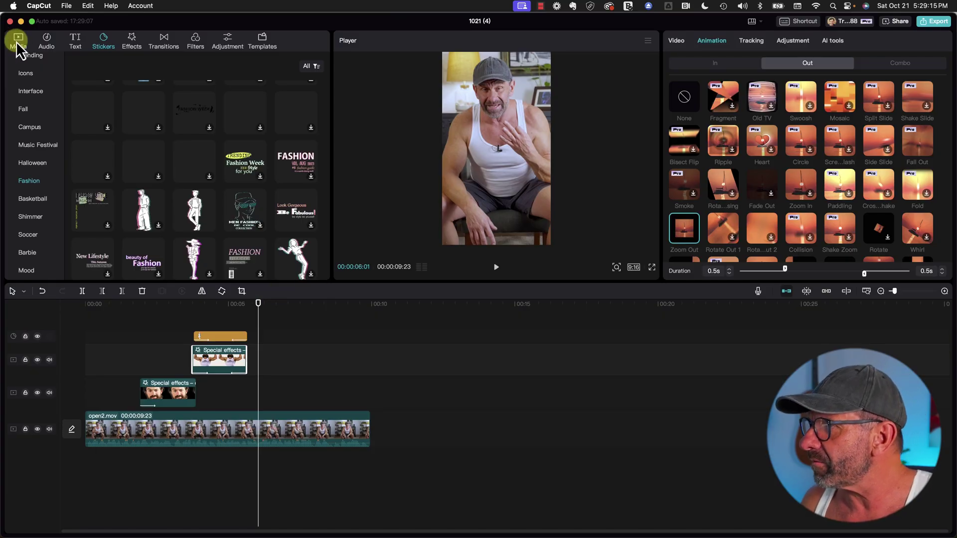
left_click(18, 40)
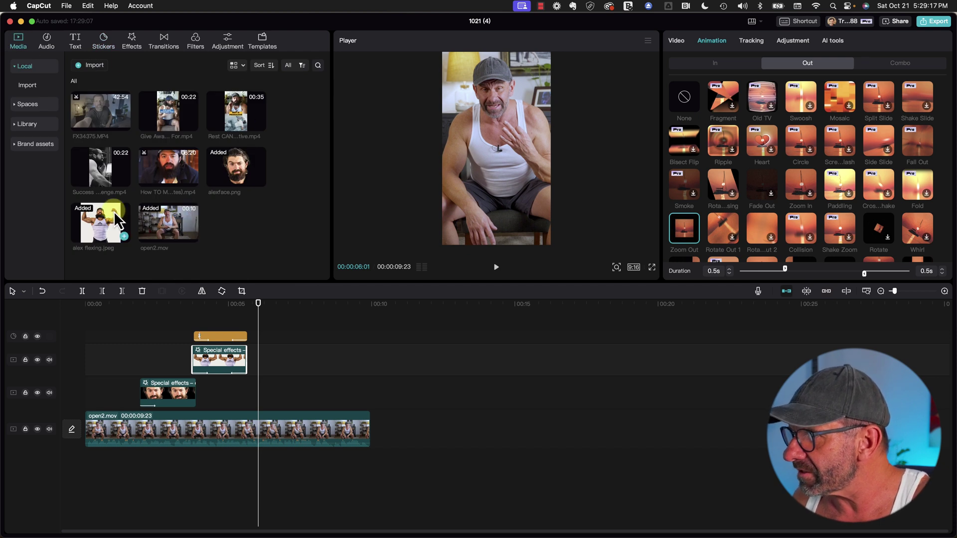
Step: Put the How TO Make A TON Of Money clip on an overlay track, moved low and enlarged
left_click(165, 166)
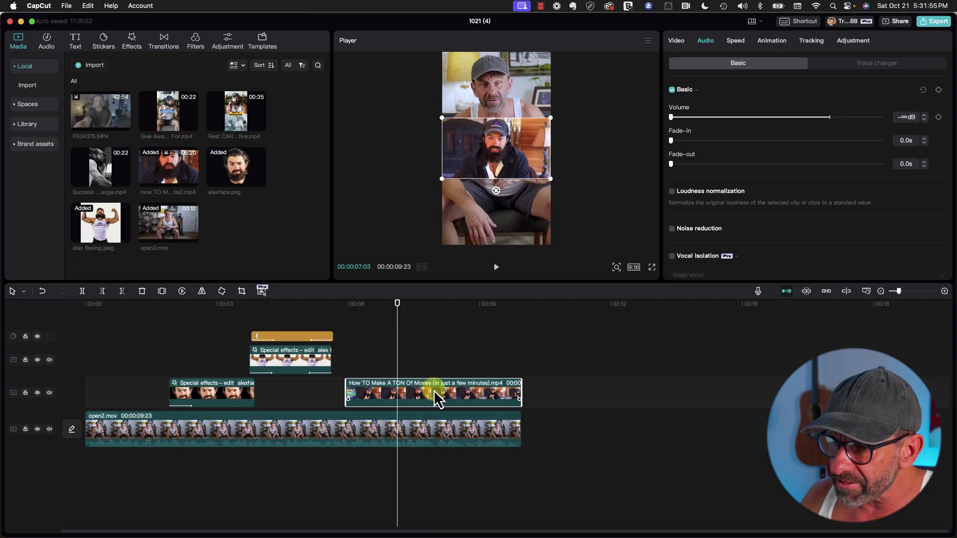
left_click_drag(410, 399, 408, 403)
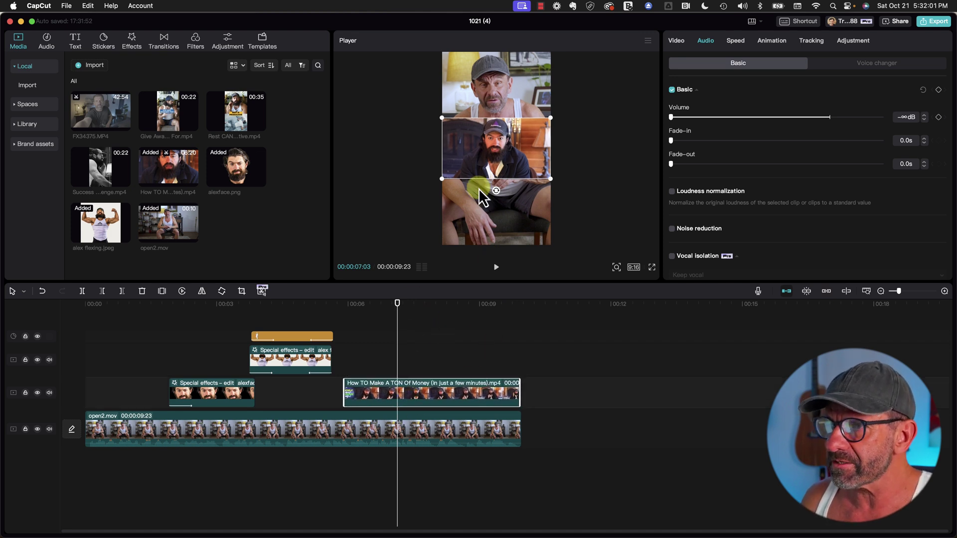
left_click_drag(499, 159, 515, 230)
left_click_drag(550, 184, 568, 164)
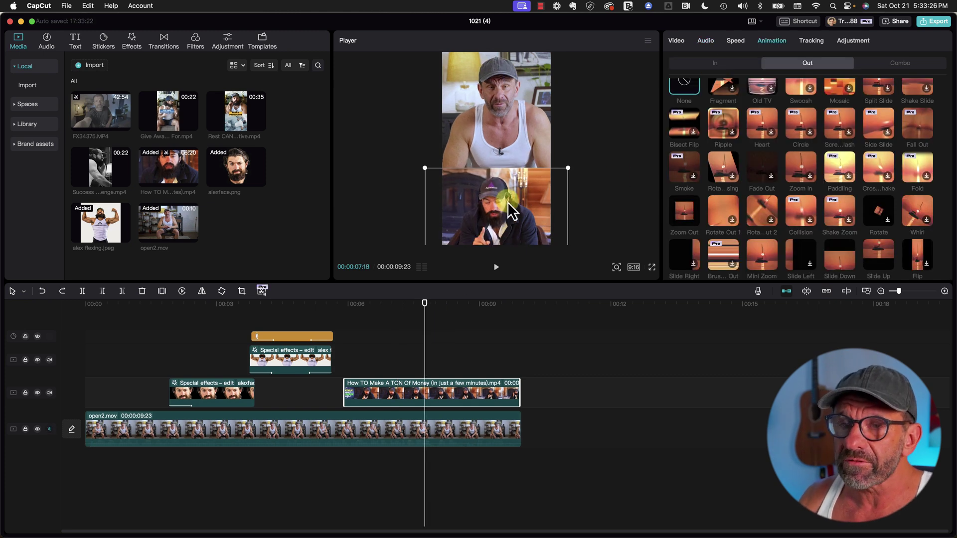
Step: Apply the Spin Up 1 entrance animation to the money overlay and preview it
left_click(711, 67)
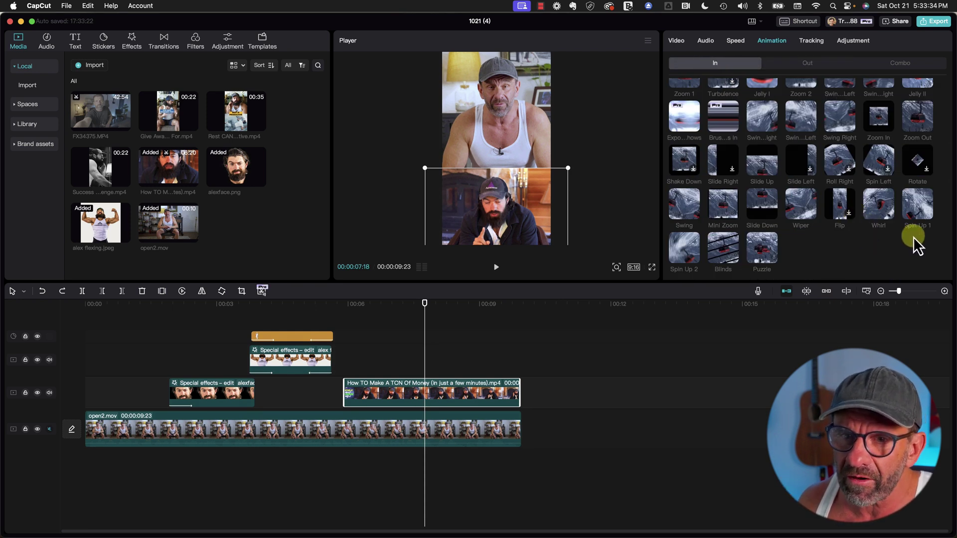
left_click(916, 211)
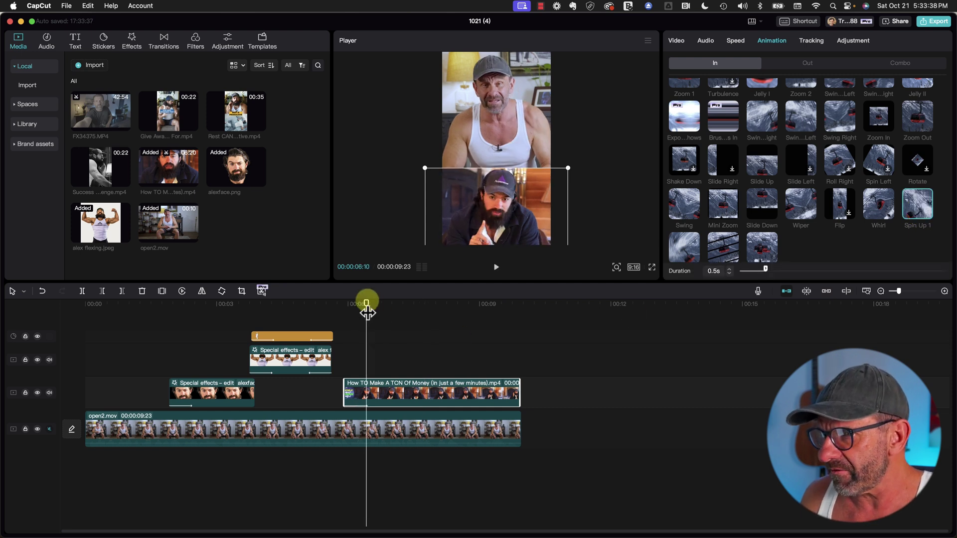
left_click_drag(367, 310, 331, 309)
key("space")
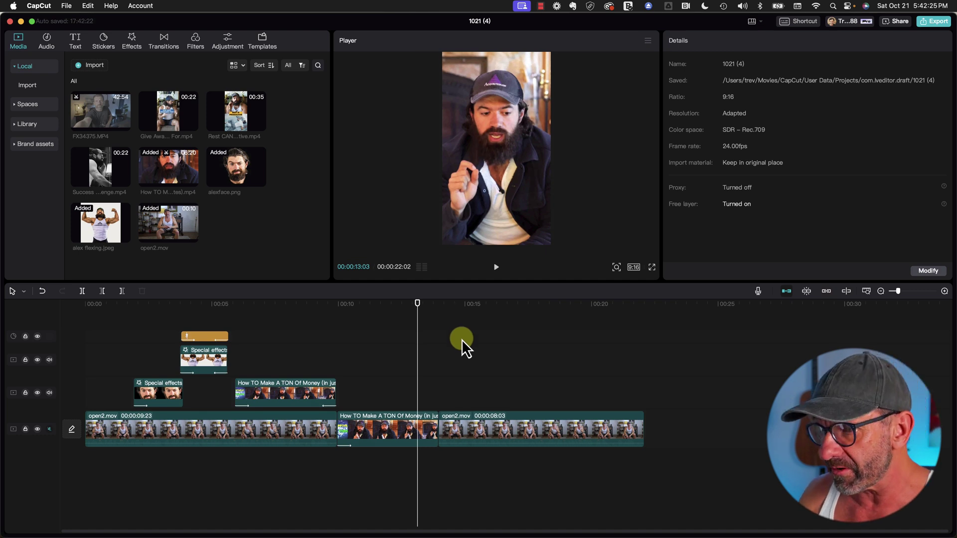
Step: Add a Zoom Shake transition between the inserted money clip and open2.mov
left_click(408, 433)
left_click(480, 423)
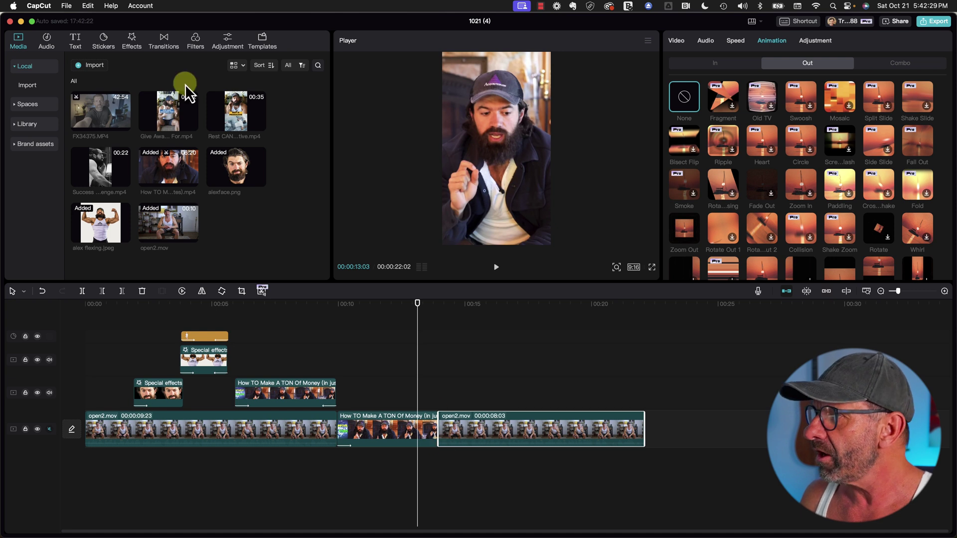
left_click(163, 43)
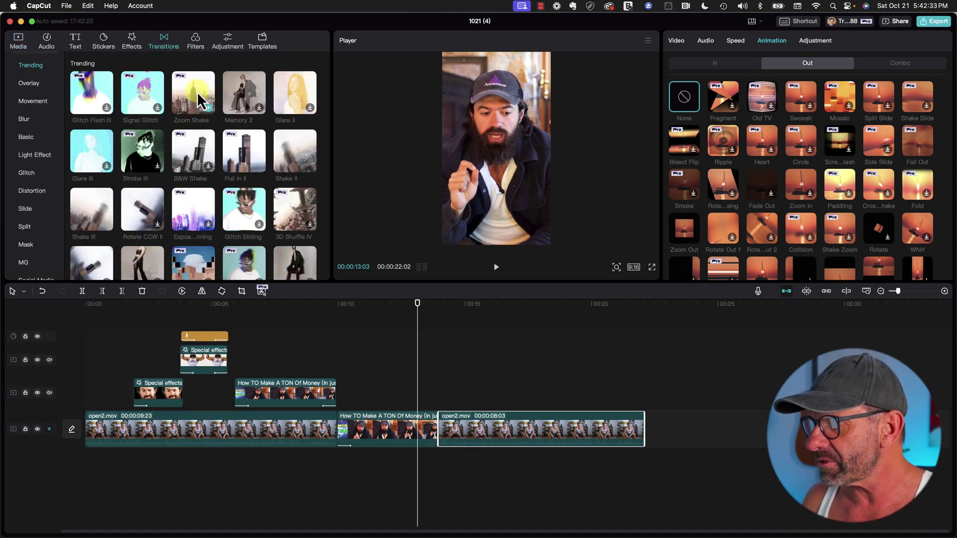
left_click_drag(196, 92, 376, 360)
left_click_drag(429, 422, 433, 422)
Step: Preview the Zoom Shake transition and set its duration to 1.3 seconds
left_click(417, 299)
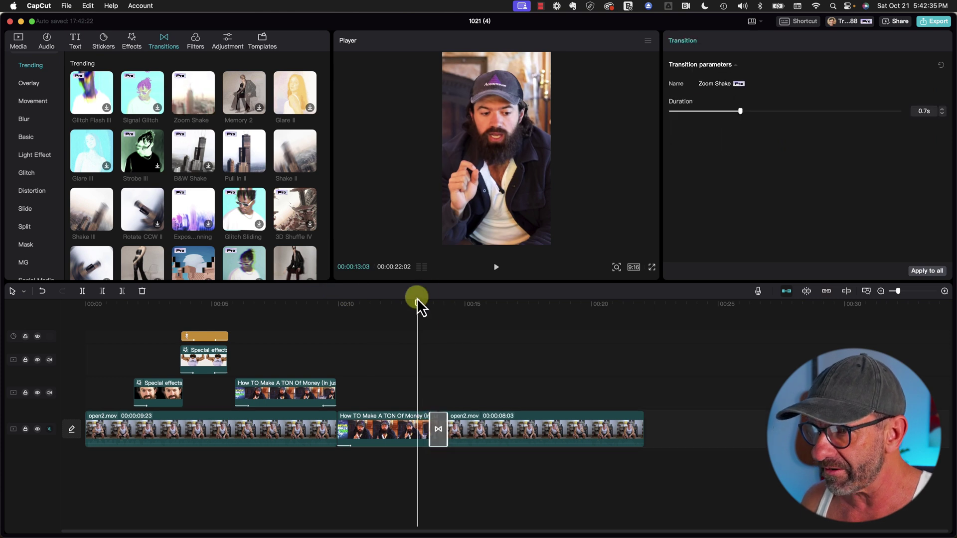
key("space")
key("space")
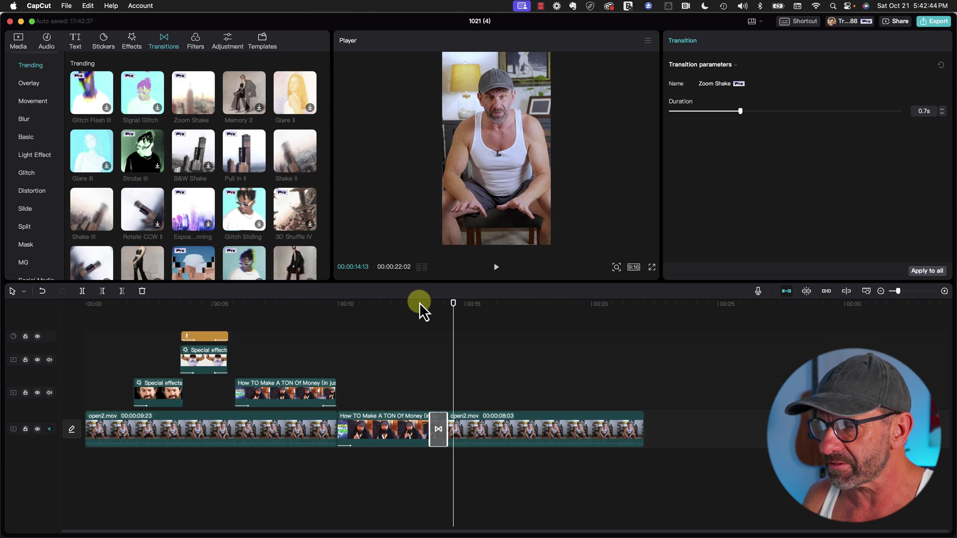
left_click_drag(447, 419, 464, 419)
left_click_drag(454, 311, 412, 319)
key("space")
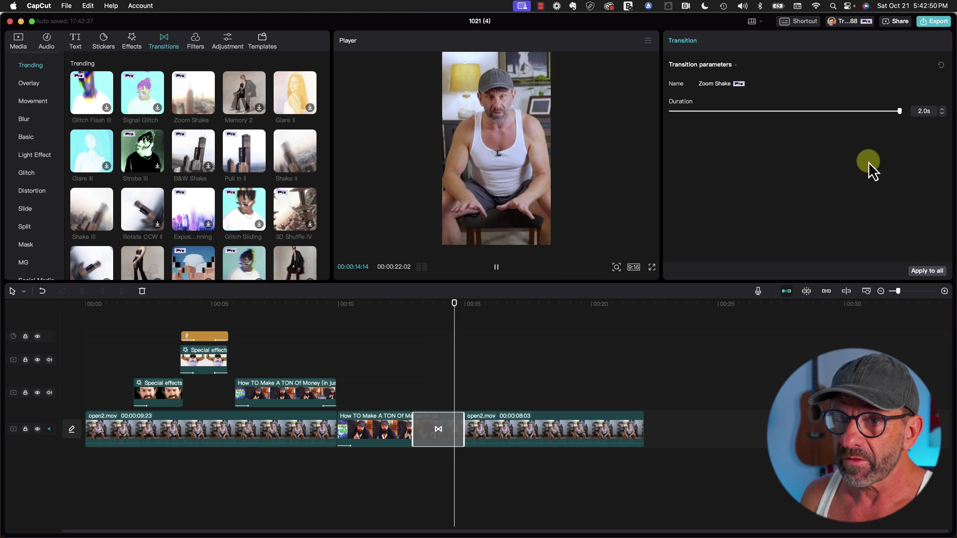
left_click_drag(899, 111, 805, 111)
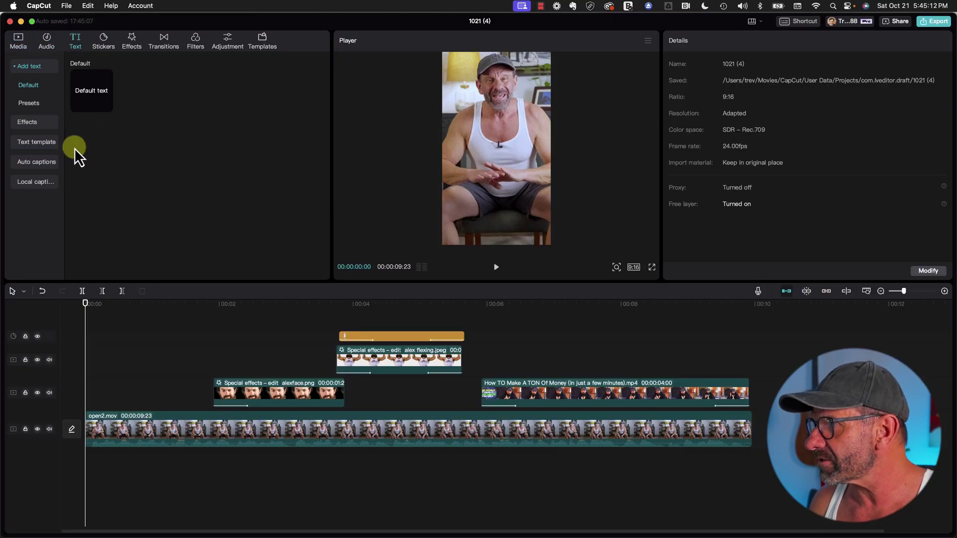
Step: Generate auto captions from the spoken audio and return to the video start
left_click(40, 162)
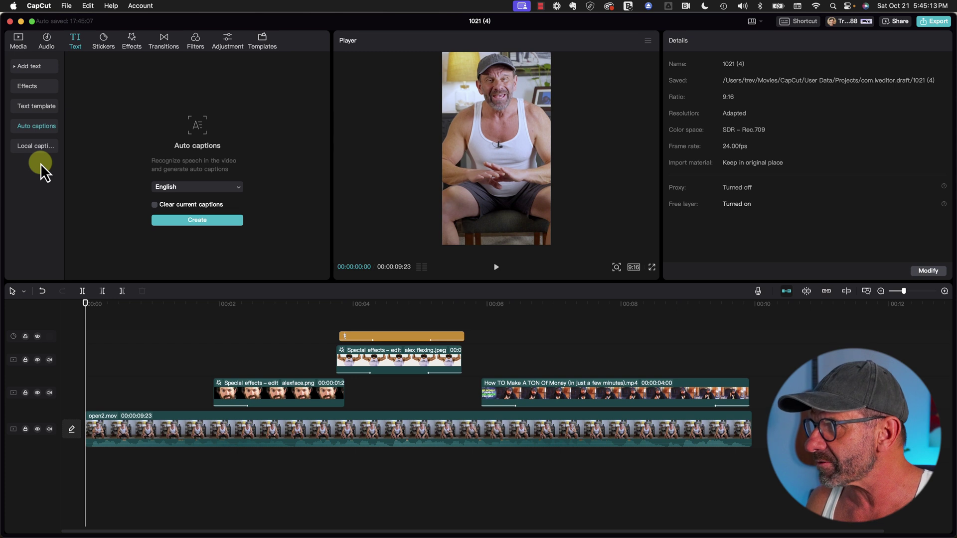
left_click(193, 221)
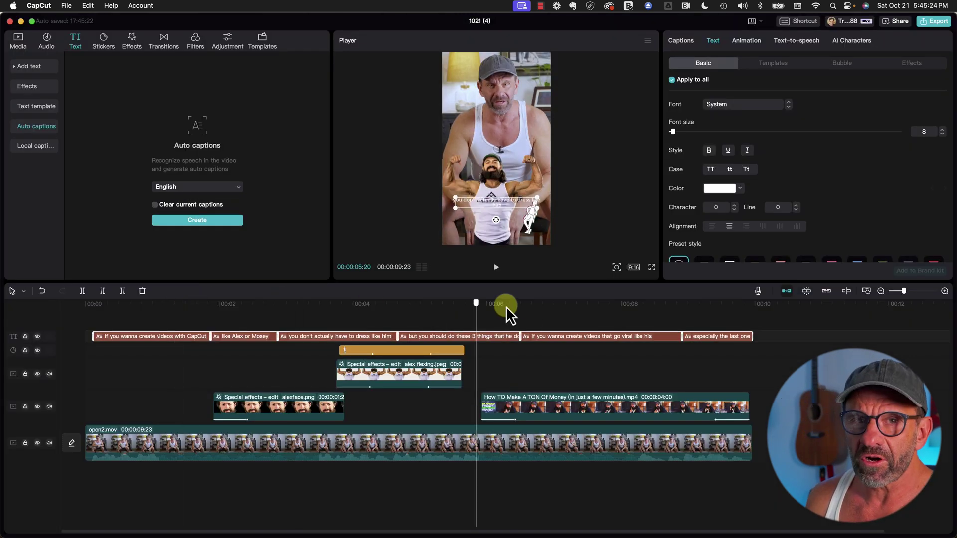
left_click_drag(506, 314, 340, 279)
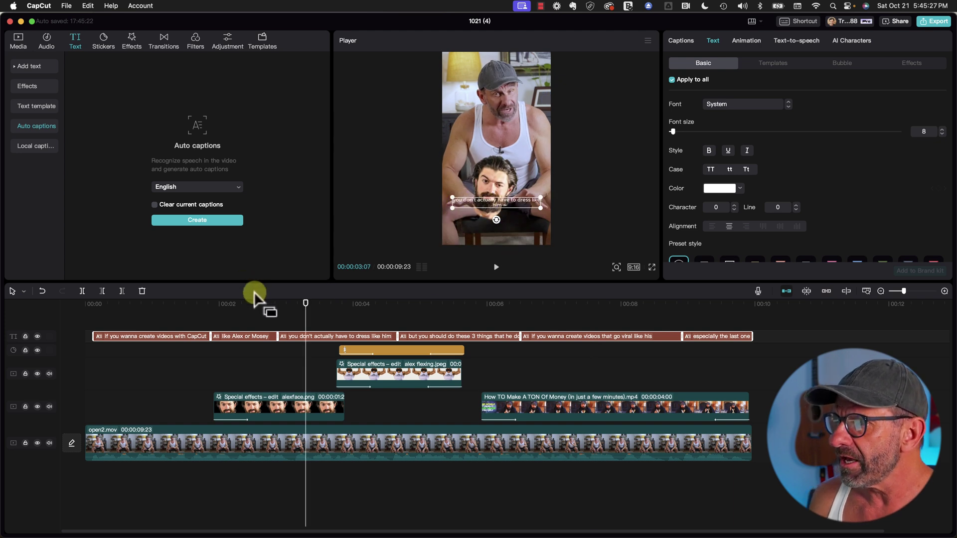
left_click_drag(254, 296, 94, 304)
Step: Split the captions after "If you wanna" and after "you don't actually"
left_click(687, 41)
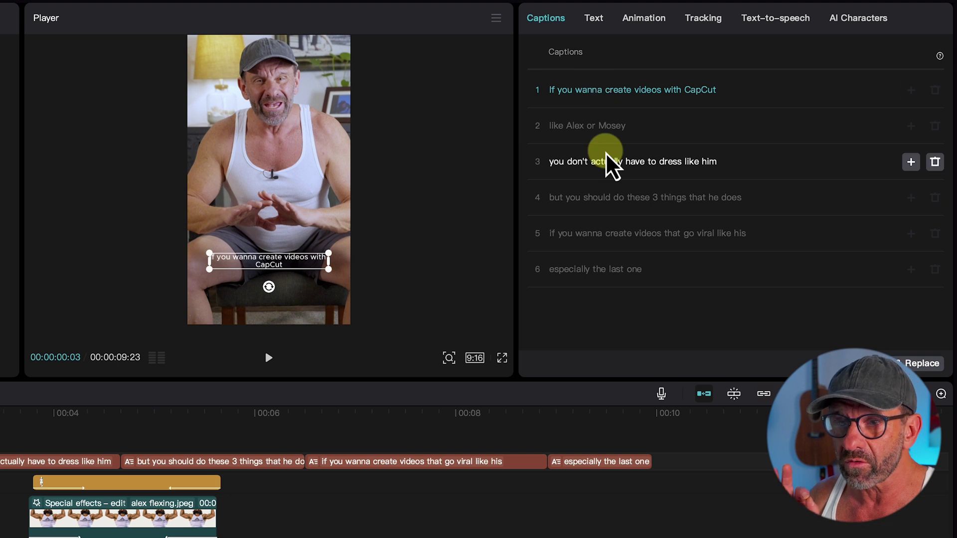
left_click(605, 91)
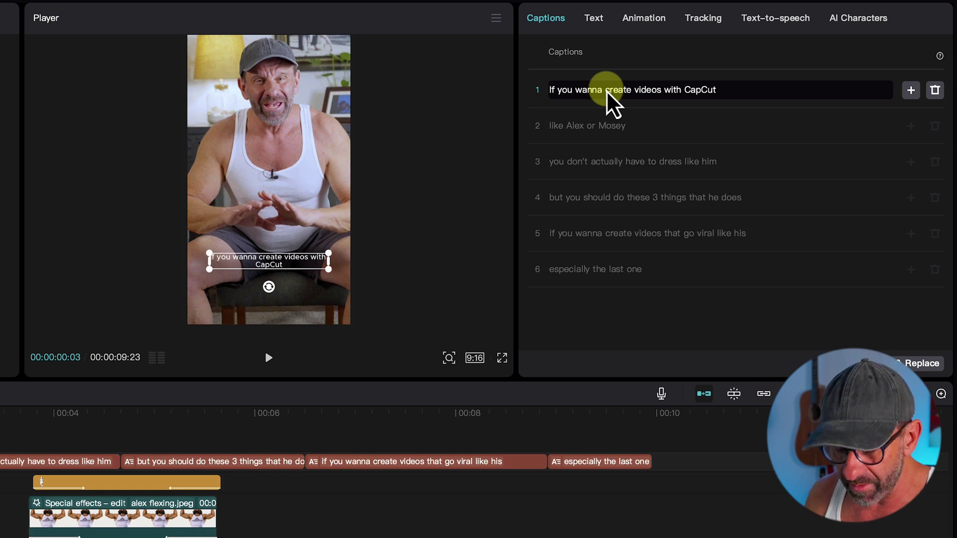
key("BackSpace")
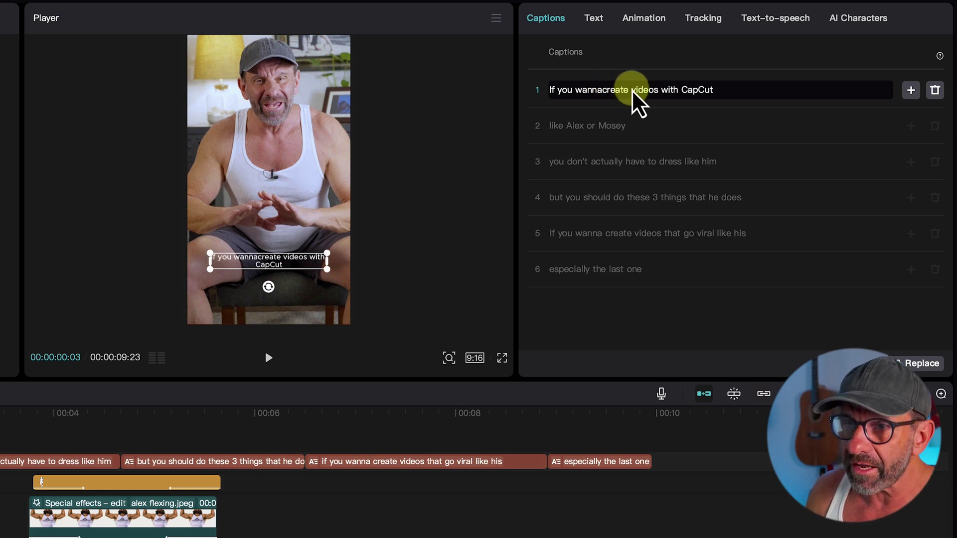
key("Return")
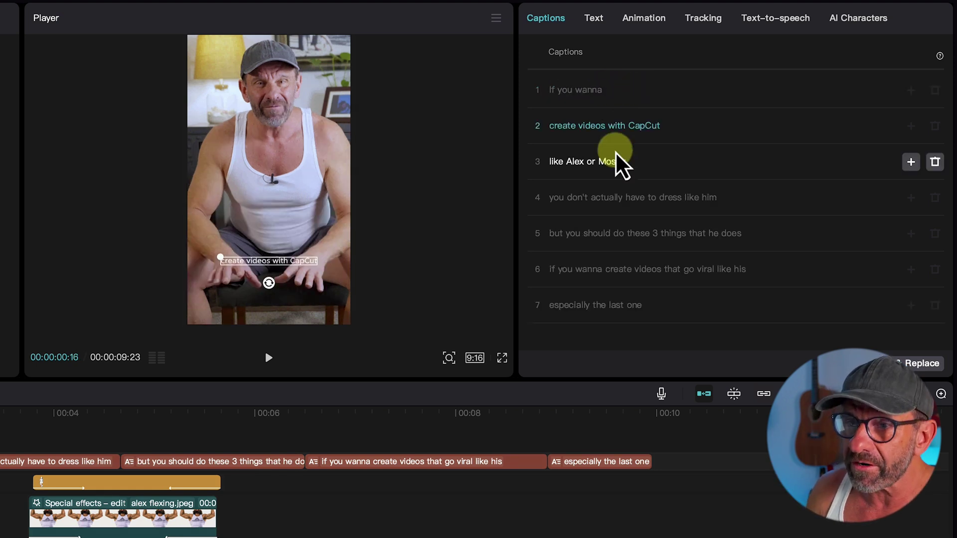
left_click(626, 198)
key("Return")
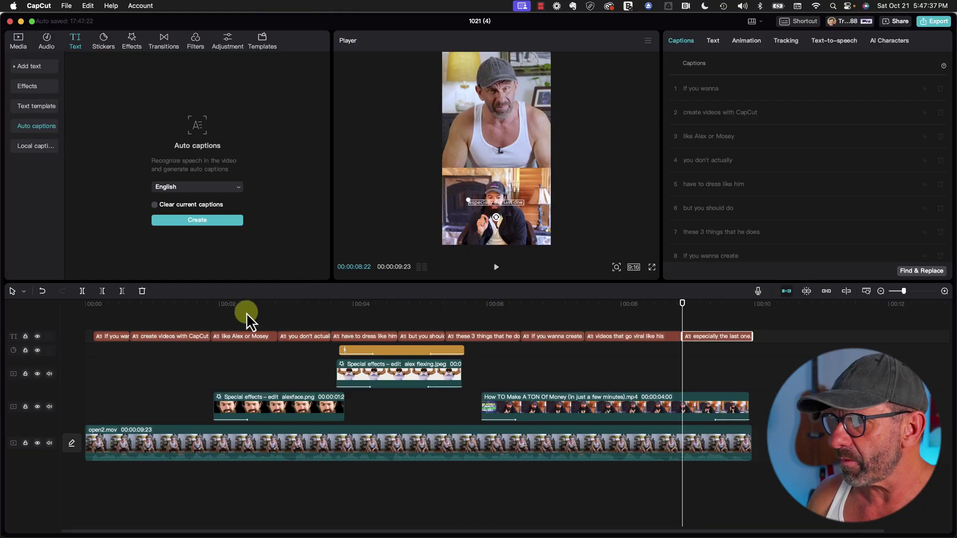
Step: Change the font of all captions to Montserrat-Black
left_click(121, 304)
left_click(109, 336)
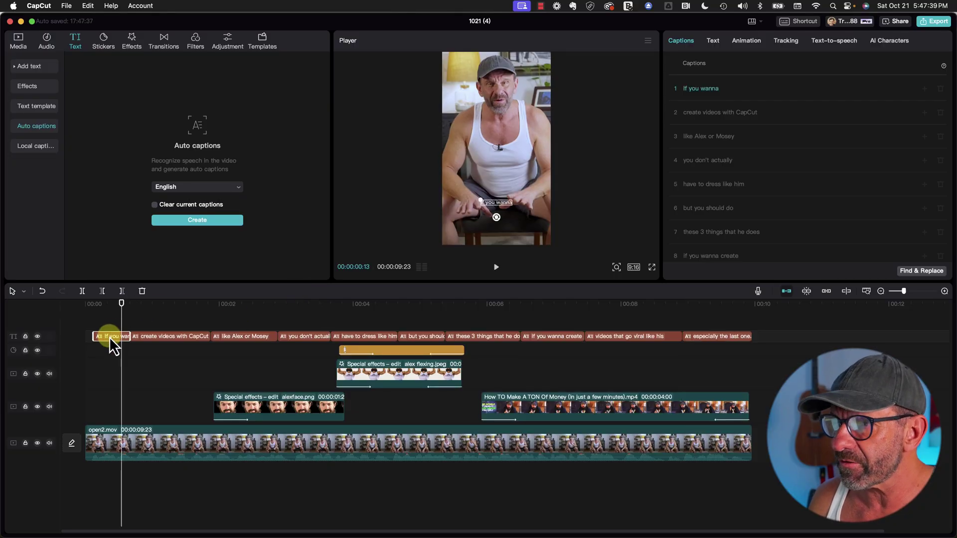
left_click(707, 40)
left_click(737, 145)
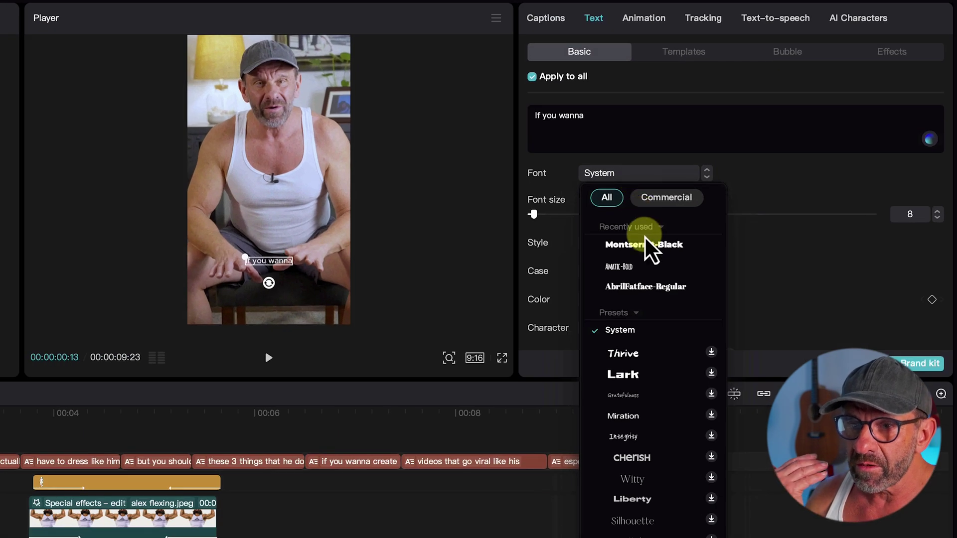
left_click(643, 244)
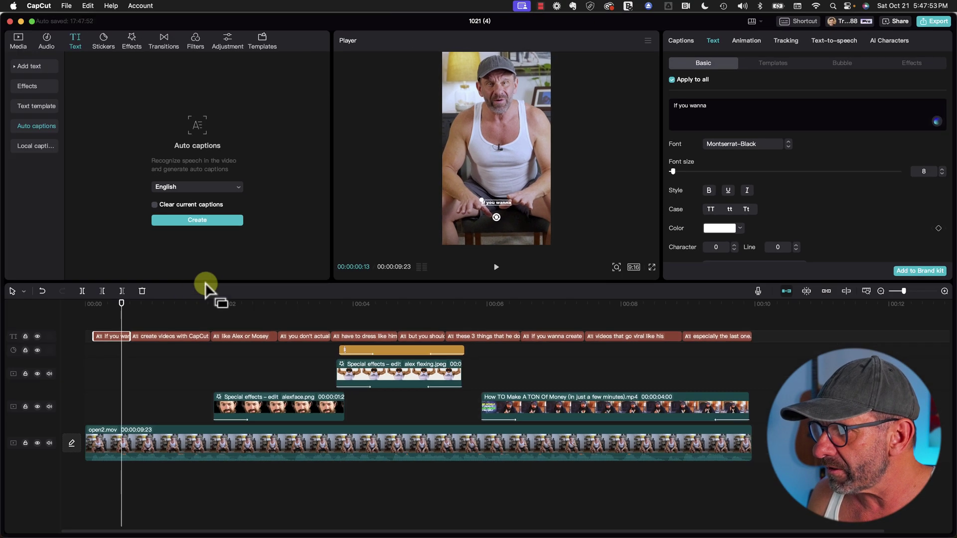
left_click_drag(146, 313, 116, 318)
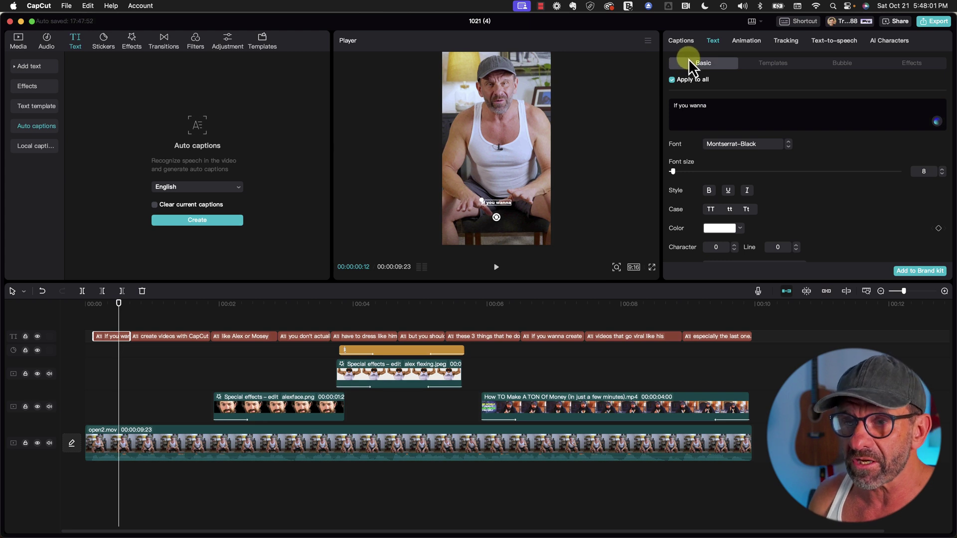
Step: Enlarge the captions to font size 17 and move them up onto the chest
left_click_drag(676, 171, 681, 172)
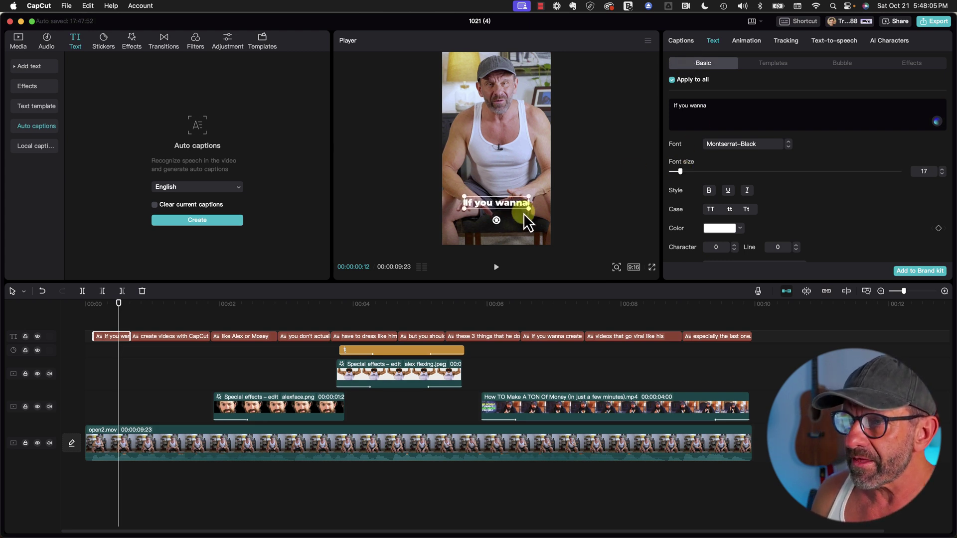
left_click_drag(498, 204, 501, 163)
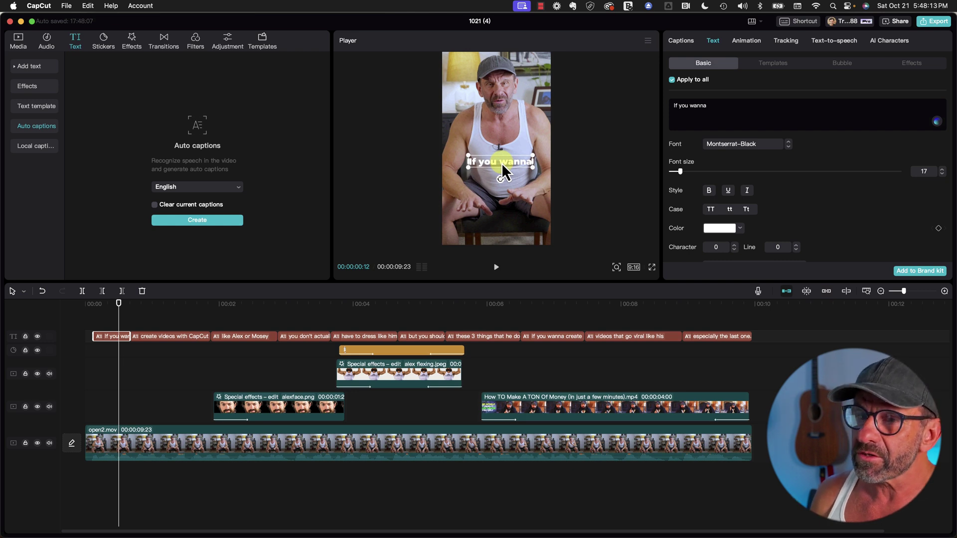
scroll(752, 164, "down", 10)
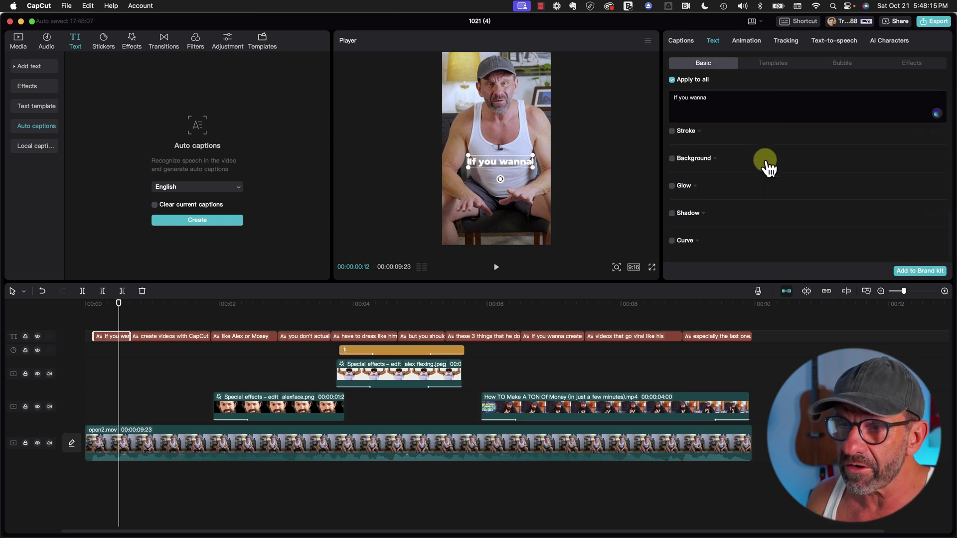
Step: Enable a black background box behind the captions with 5% rounded corners
left_click(673, 158)
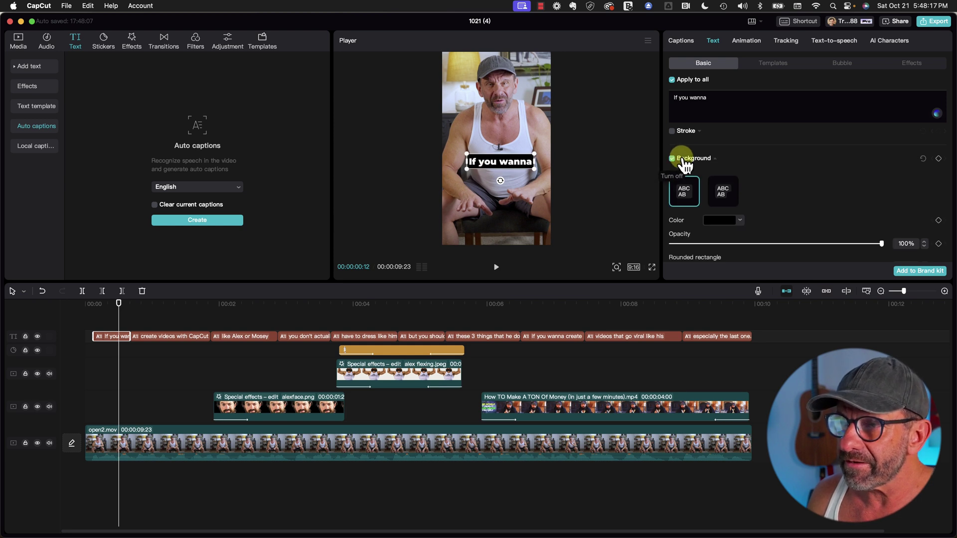
scroll(782, 199, "down", 5)
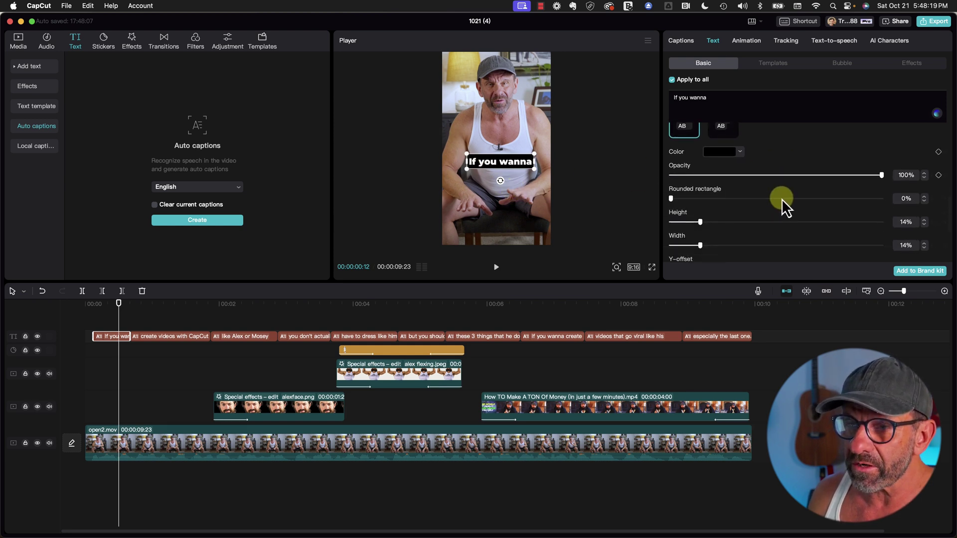
scroll(781, 198, "up", 4)
scroll(782, 198, "down", 1)
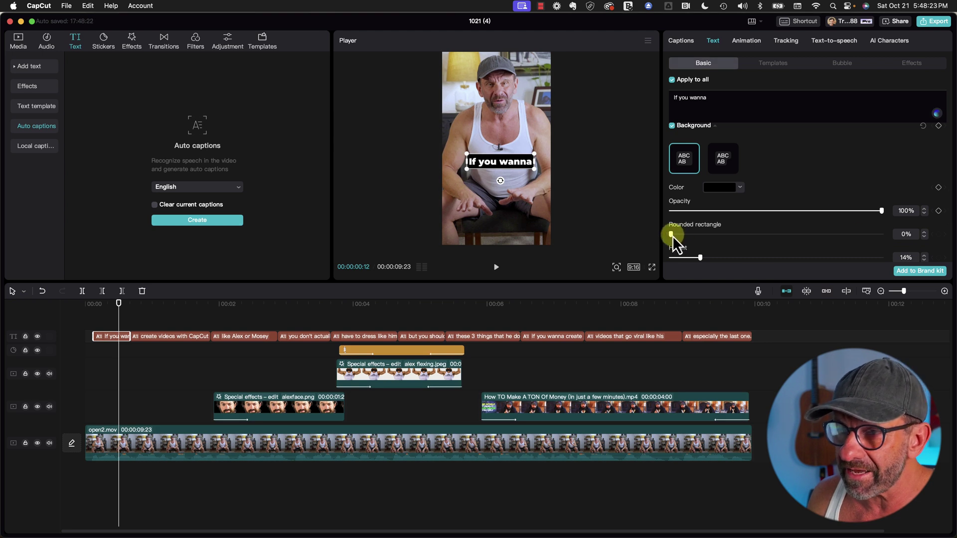
left_click_drag(672, 235, 681, 234)
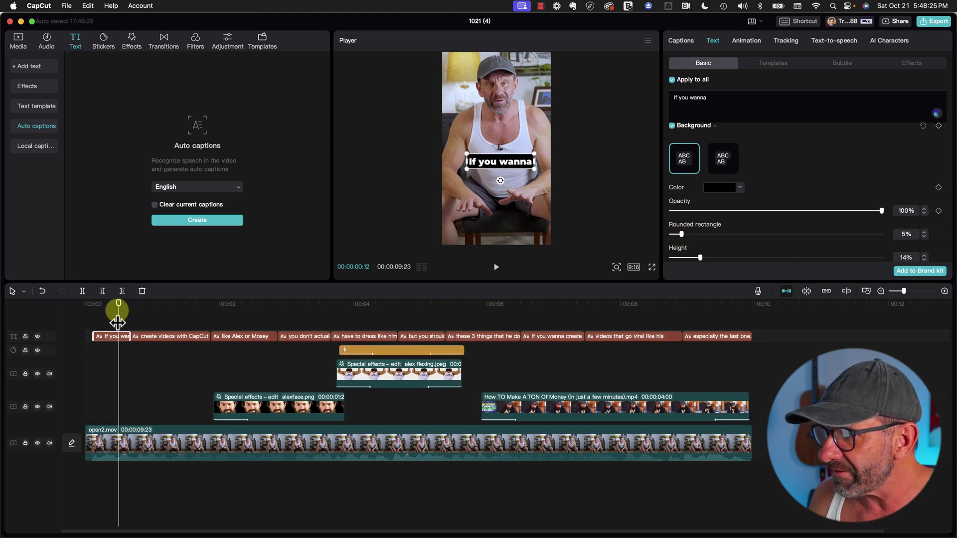
left_click(115, 365)
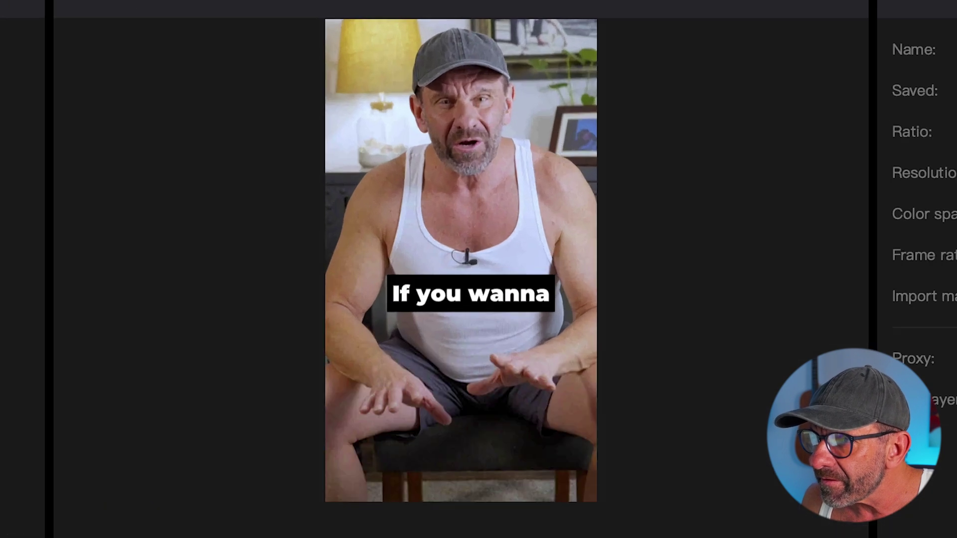
left_click(111, 337)
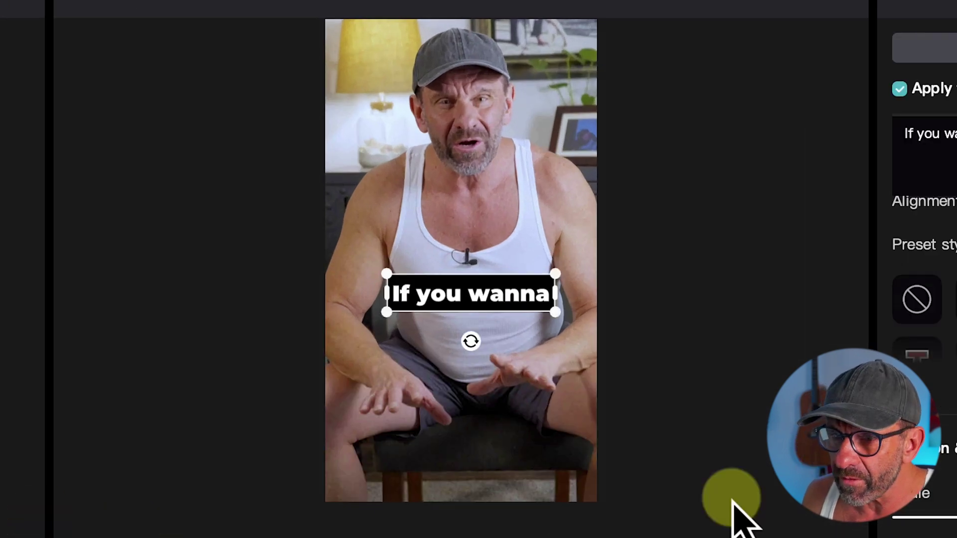
scroll(713, 219, "down", 5)
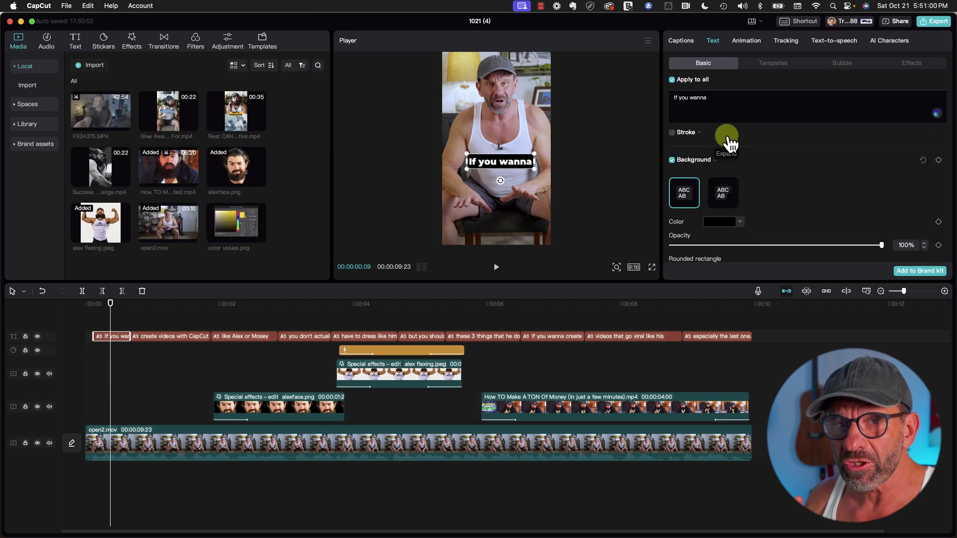
Step: Set the caption background colour to yellow, hex F8DA44
left_click(717, 224)
left_click_drag(755, 307, 672, 309)
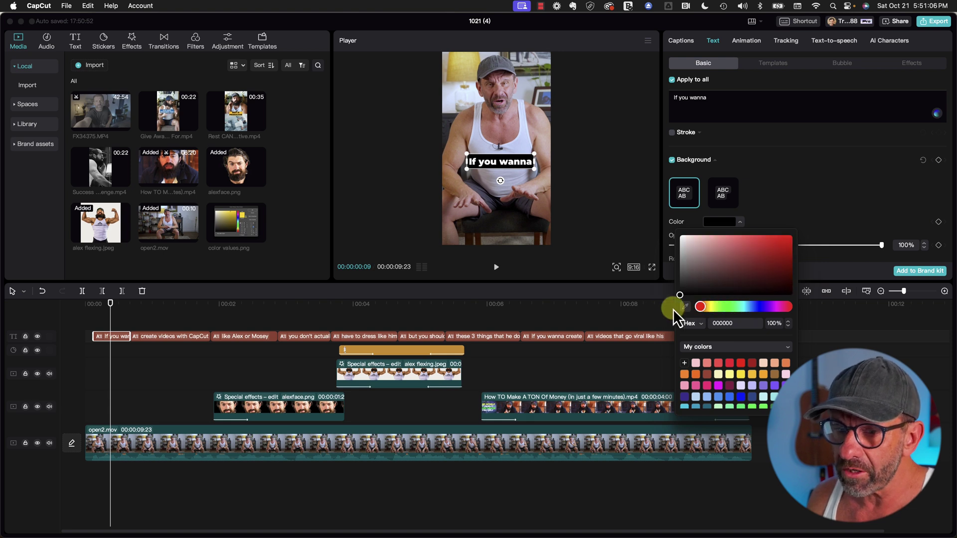
left_click(748, 323)
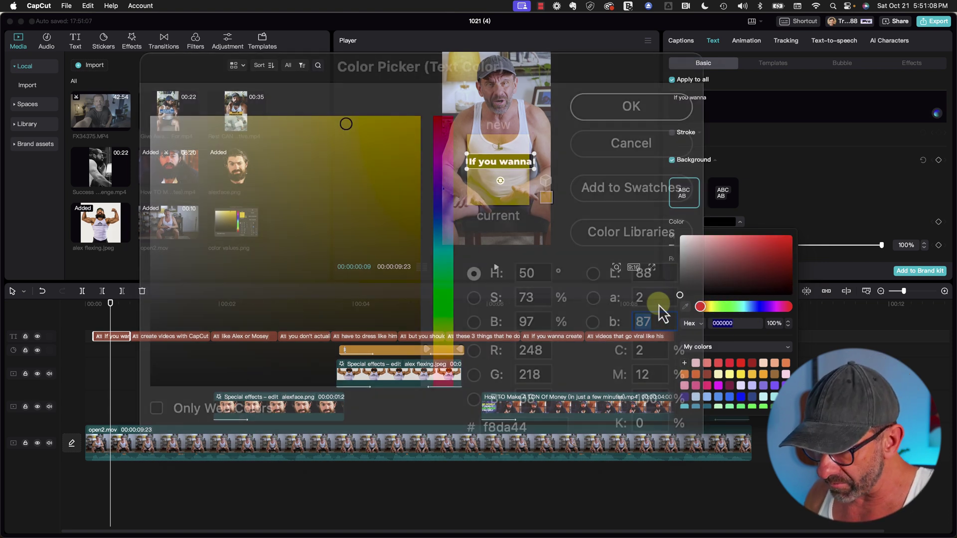
type("F8DA")
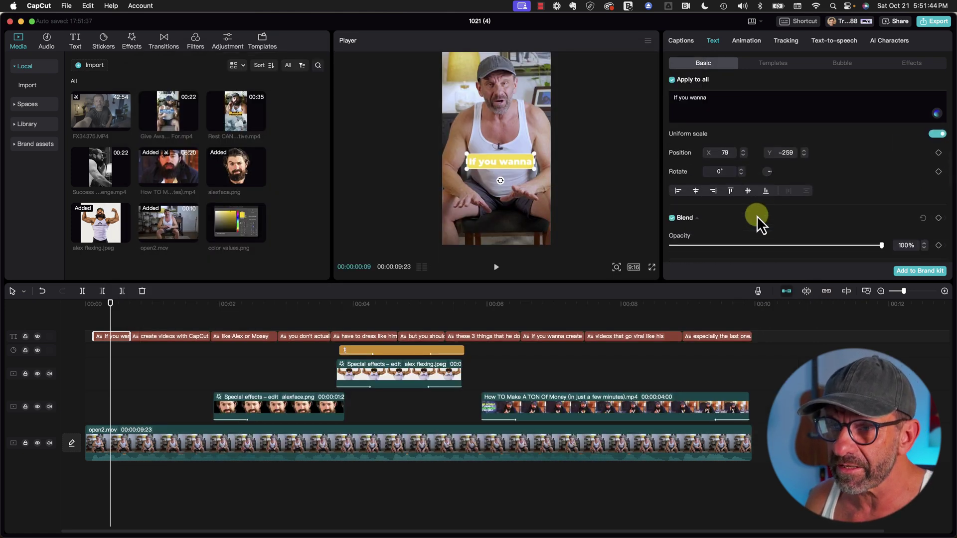
scroll(757, 217, "up", 5)
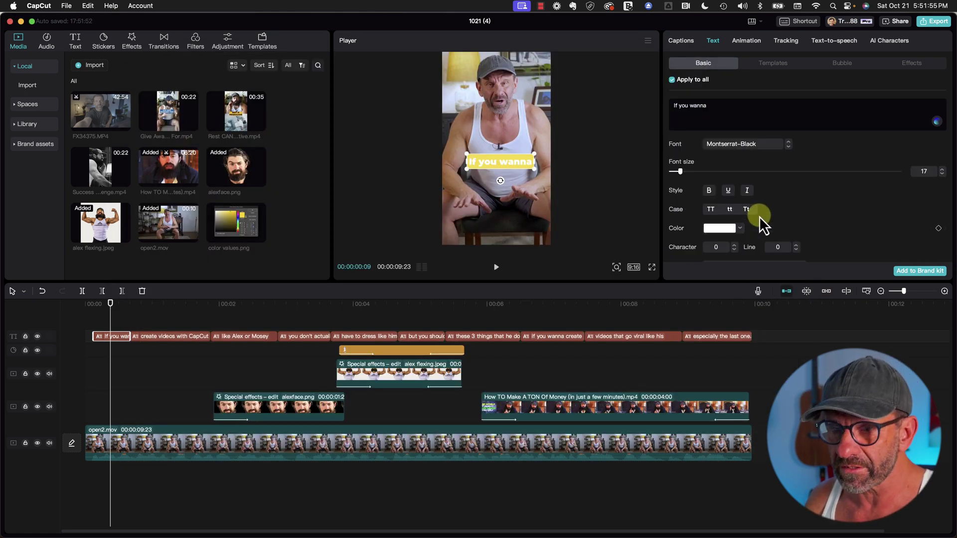
Step: Make the caption text black (000000) and preview the yellow captions
left_click(723, 230)
left_click_drag(735, 264, 807, 313)
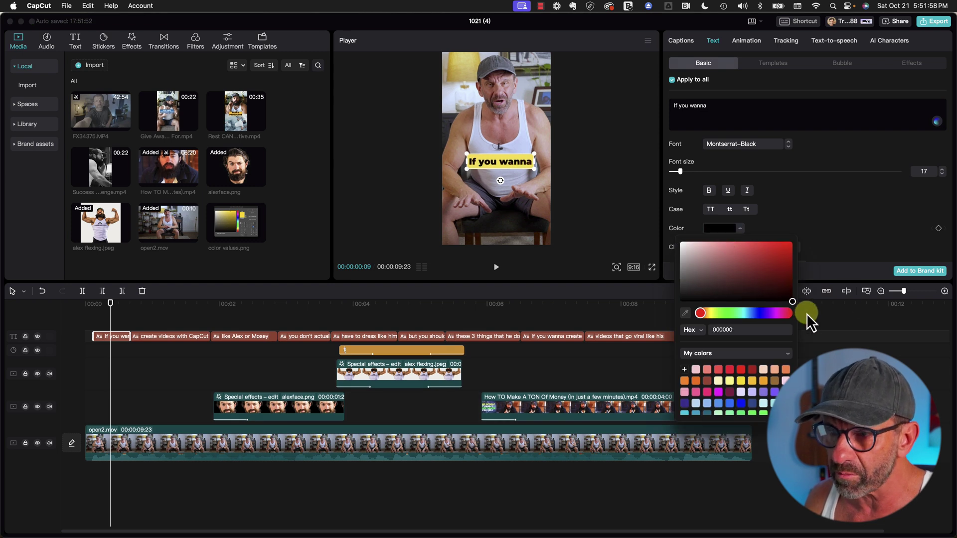
left_click(221, 309)
mouse_move(113, 312)
left_mouse_down()
mouse_move(655, 334)
mouse_move(193, 319)
mouse_move(117, 327)
left_mouse_up()
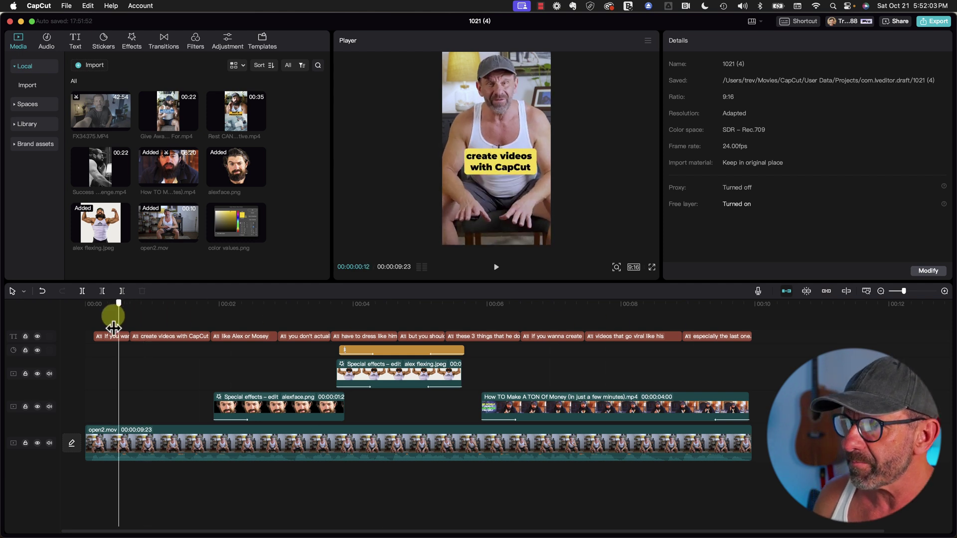
left_click(113, 337)
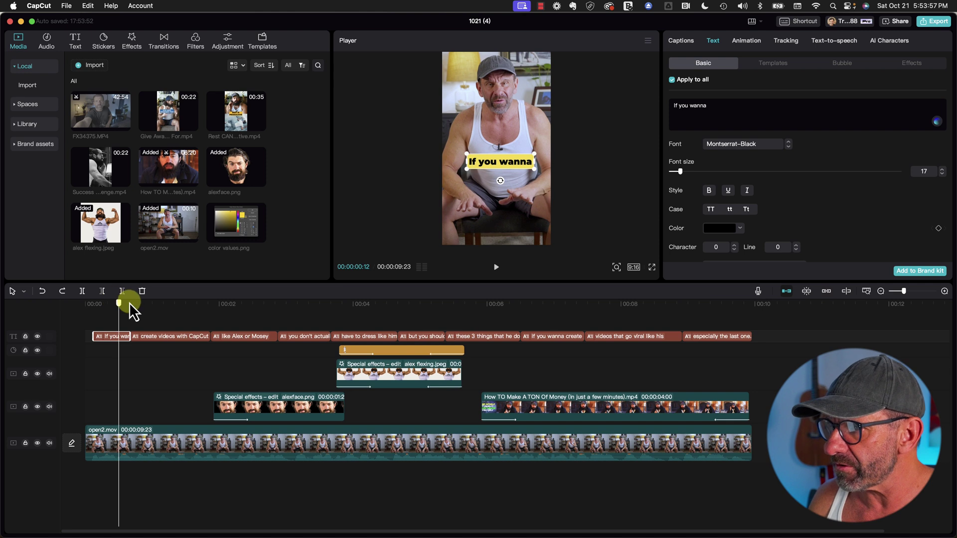
mouse_move(128, 306)
left_mouse_down()
mouse_move(269, 321)
mouse_move(143, 312)
left_mouse_up()
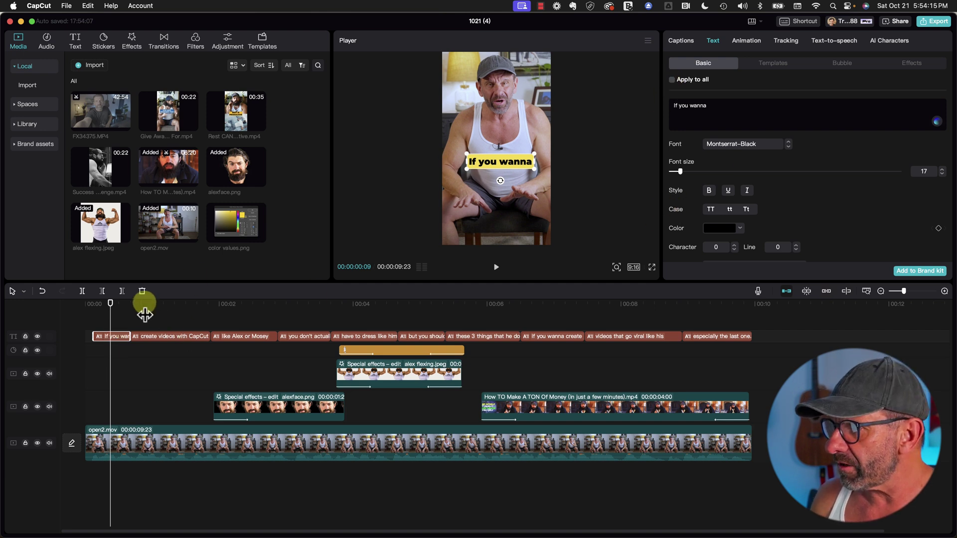
Step: Split the "create videos with CapCut" caption clip at about 00:01:06
left_click_drag(143, 302, 171, 313)
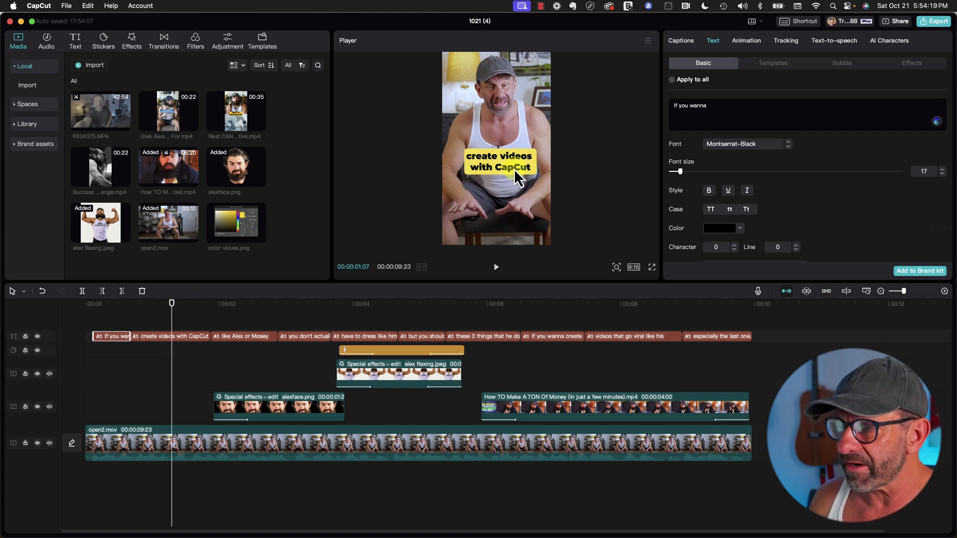
left_click(166, 302)
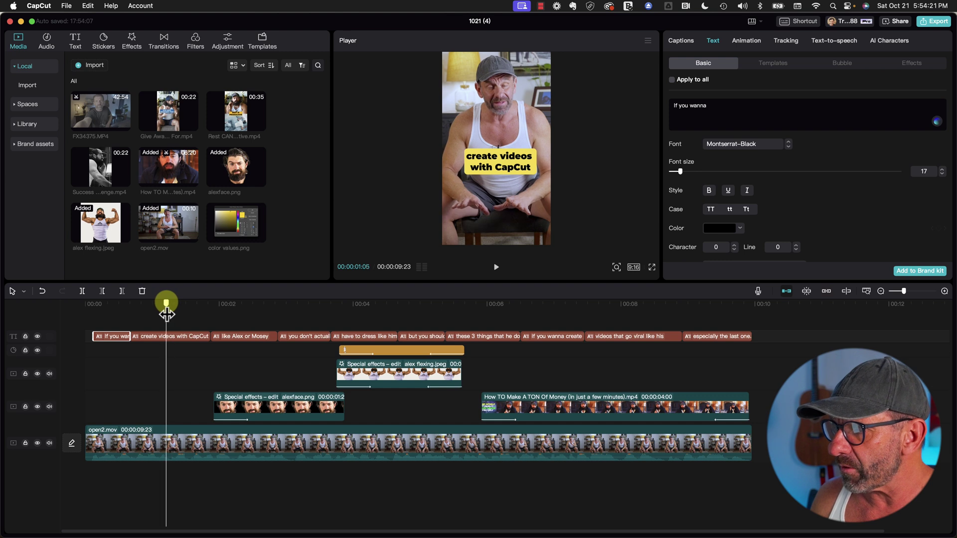
left_click(169, 343)
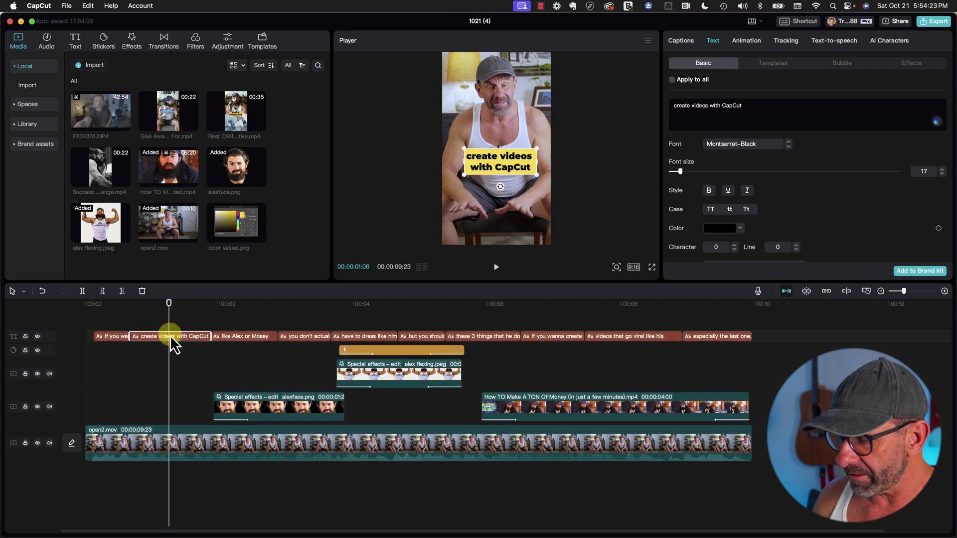
key("super+b")
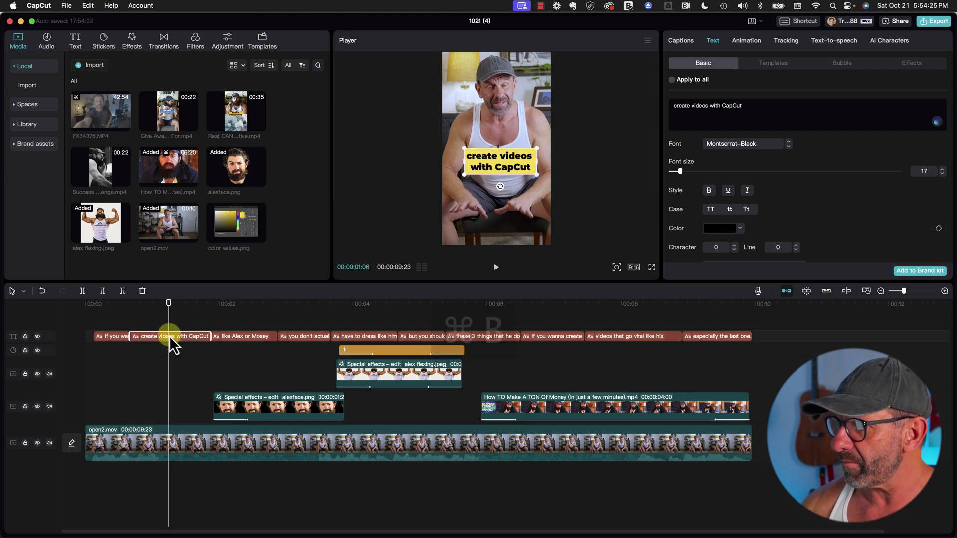
mouse_move(169, 303)
left_mouse_down()
mouse_move(151, 304)
mouse_move(186, 305)
mouse_move(152, 305)
left_mouse_up()
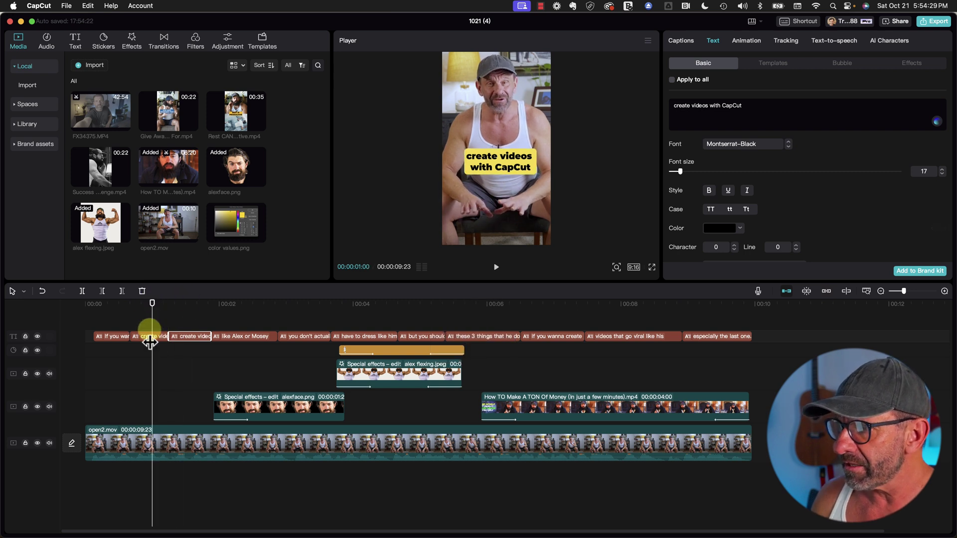
Step: Color the words "with CapCut" white in the first half of the split caption
left_click(152, 336)
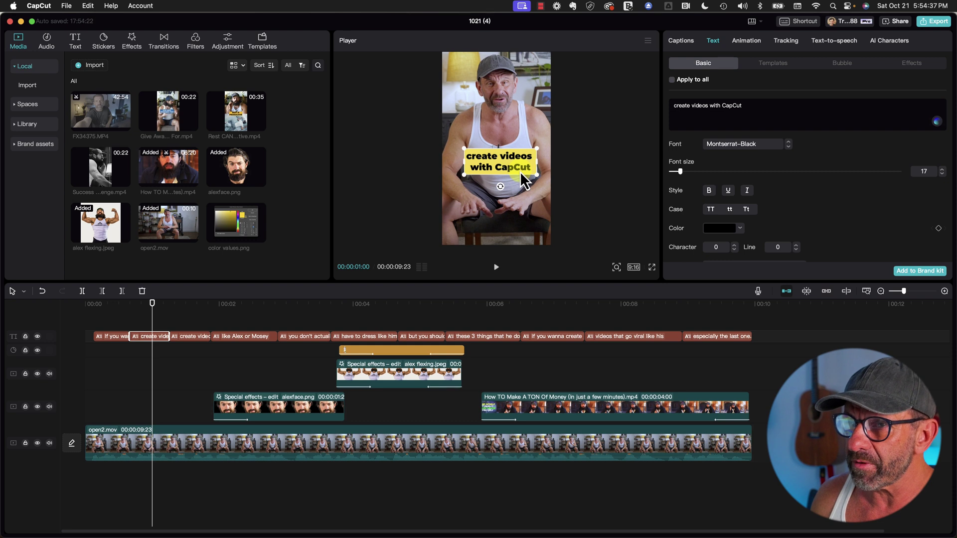
left_click_drag(710, 105, 746, 105)
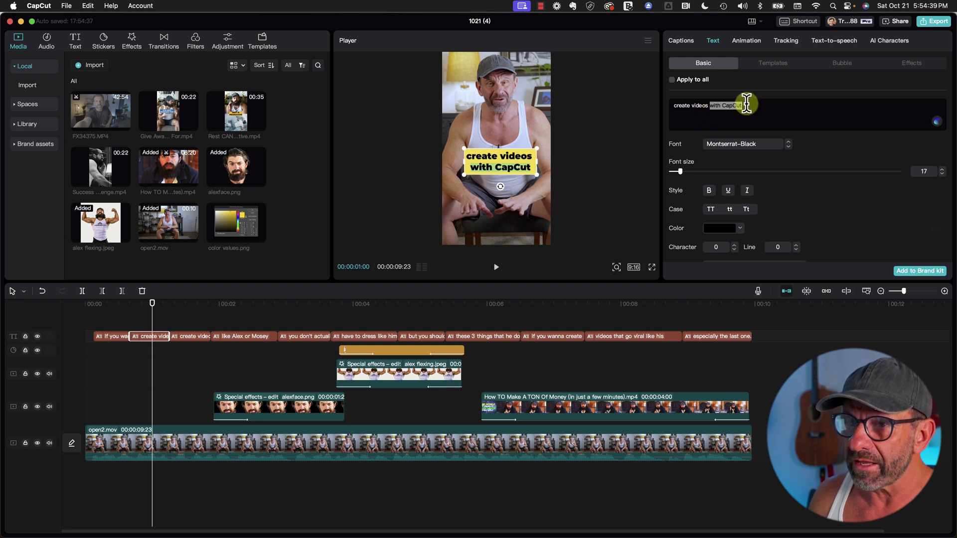
left_click(721, 228)
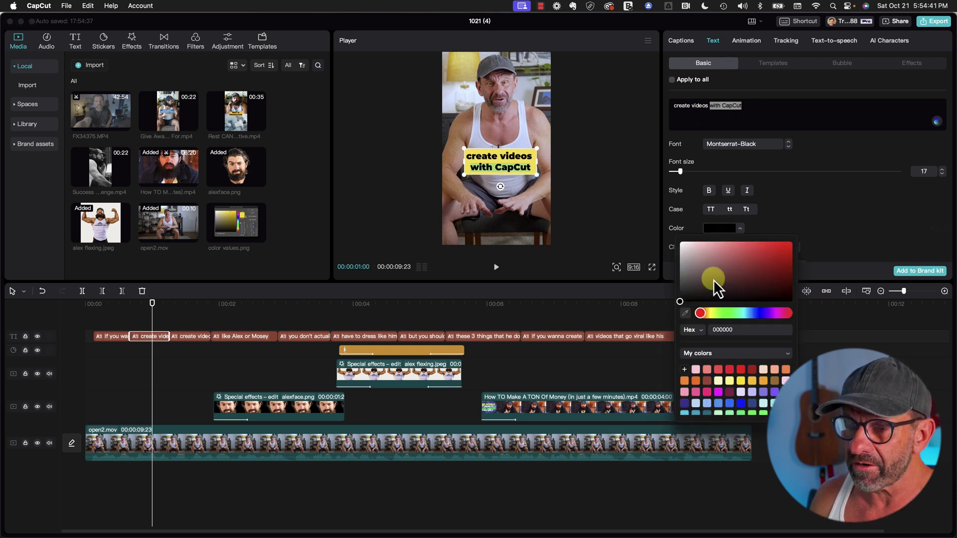
left_click_drag(713, 280, 620, 209)
Step: Color "create videos" white in the second half, then play back from the start
left_click(197, 300)
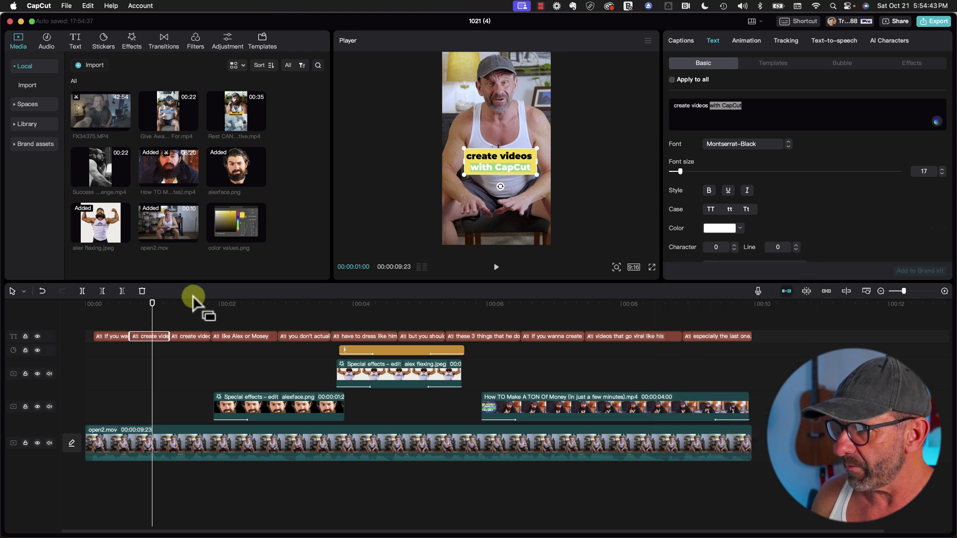
left_click(188, 304)
left_click(190, 335)
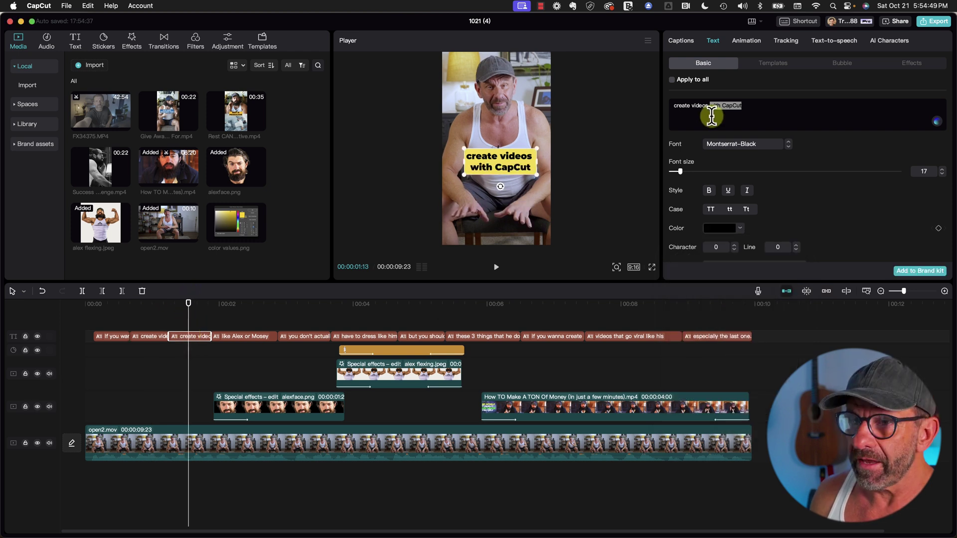
left_click_drag(709, 105, 673, 106)
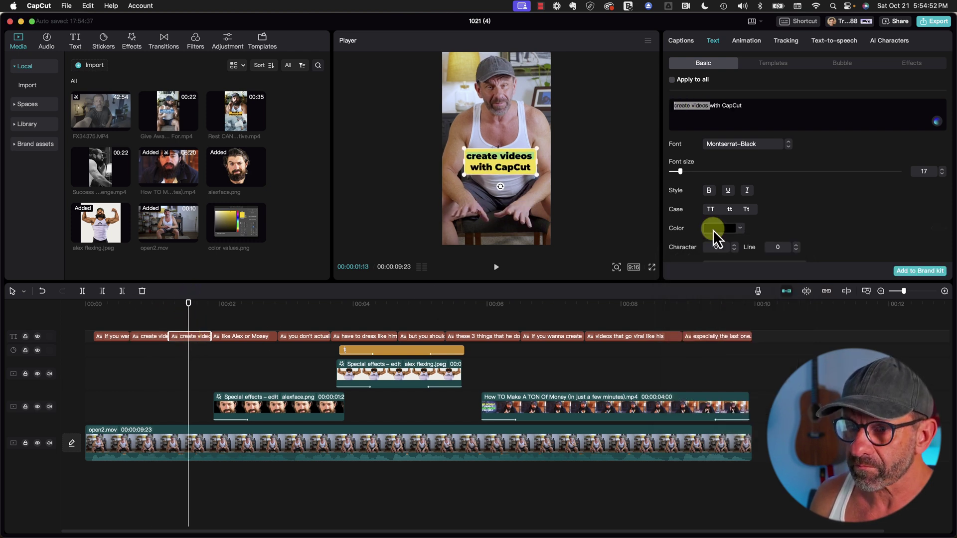
left_click(714, 229)
left_click_drag(707, 277, 636, 199)
left_click(162, 322)
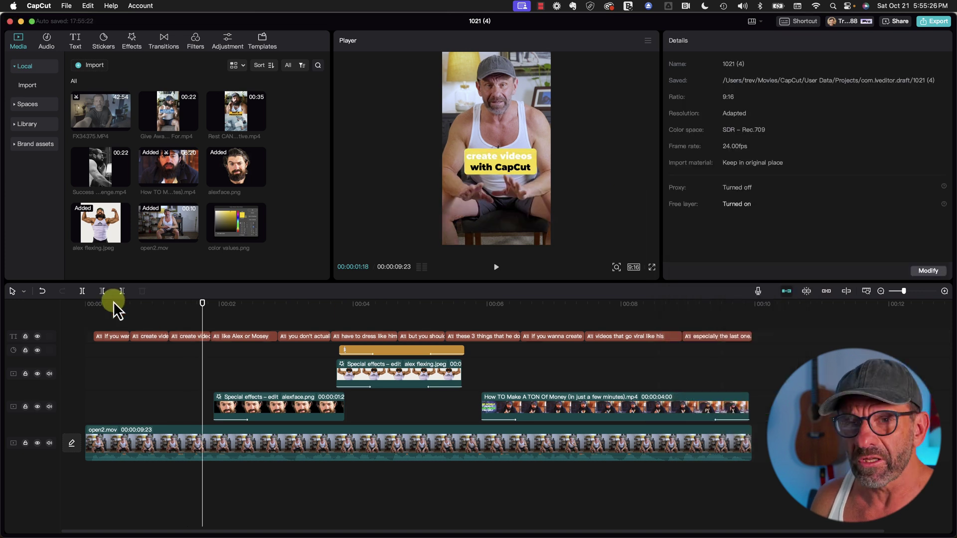
left_click(113, 301)
key("space")
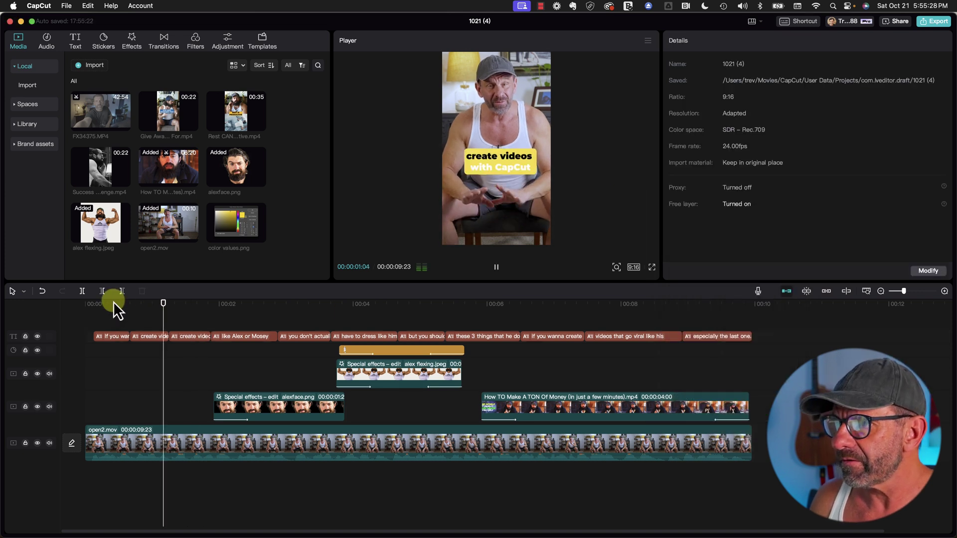
key("space")
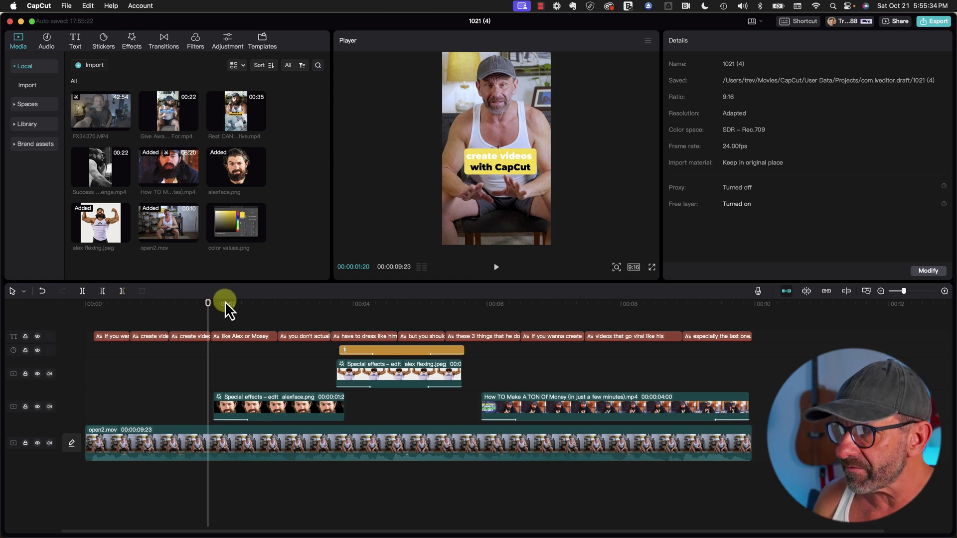
Step: Replace "or Mosey" with the correctly spelled surname and raise the caption slightly
left_click_drag(226, 301, 237, 335)
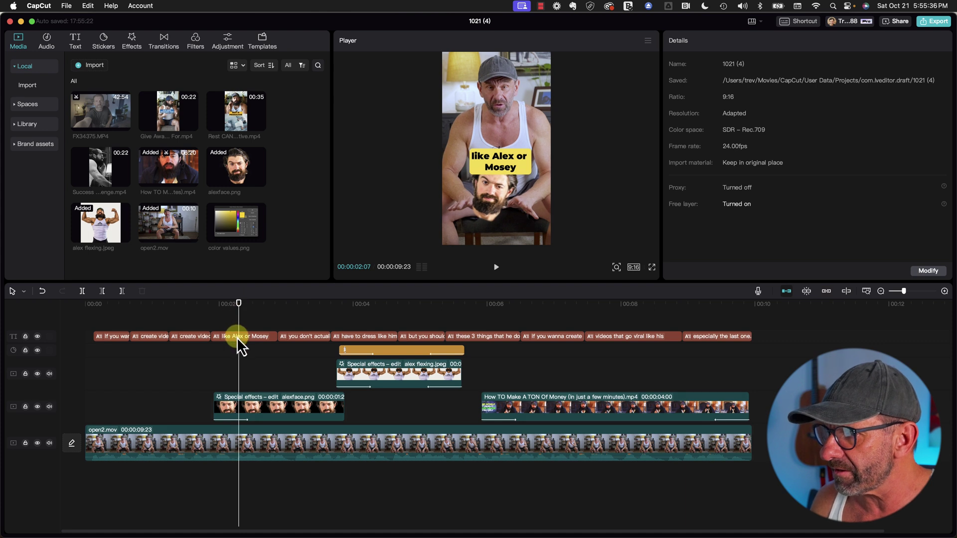
left_click(238, 337)
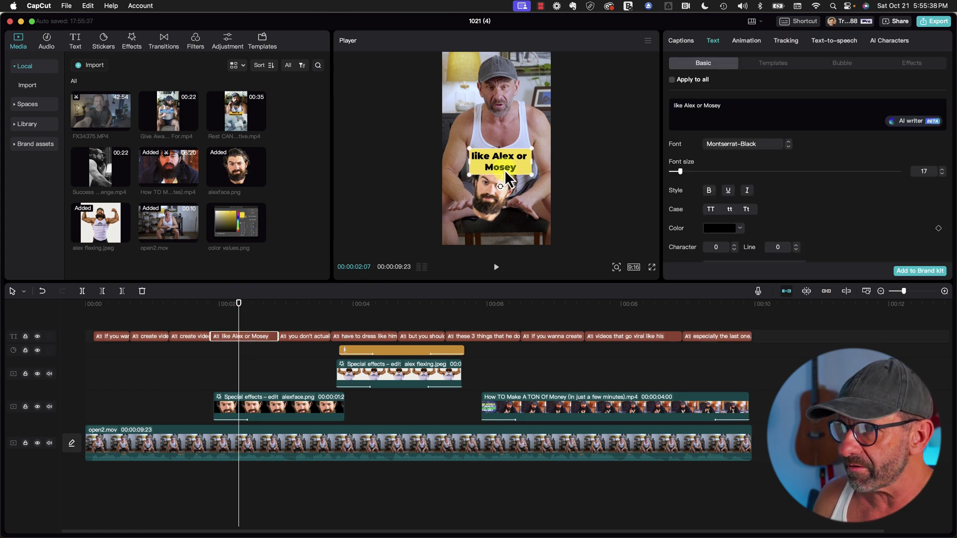
double_click(700, 105)
left_click(775, 109, "shift")
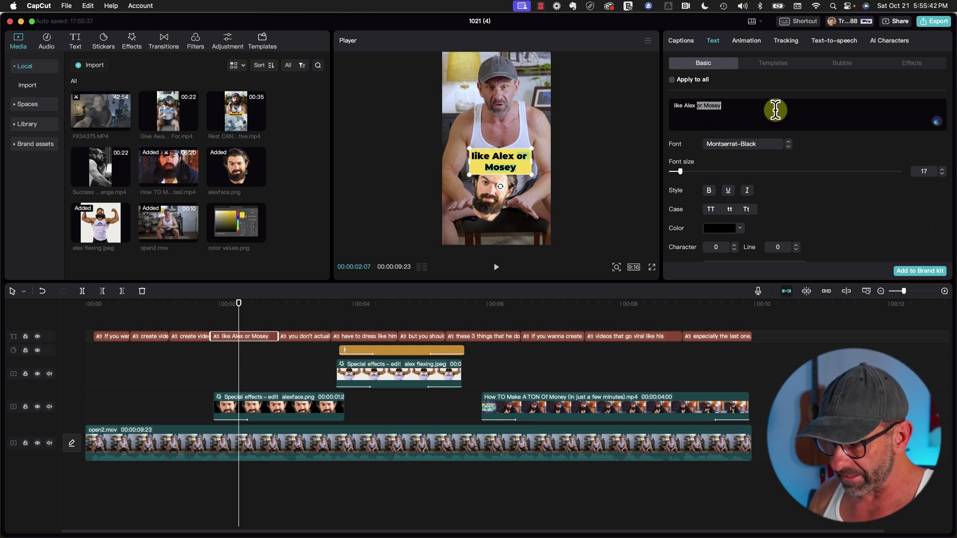
type("HOr")
key("BackSpace")
key("BackSpace")
type("or")
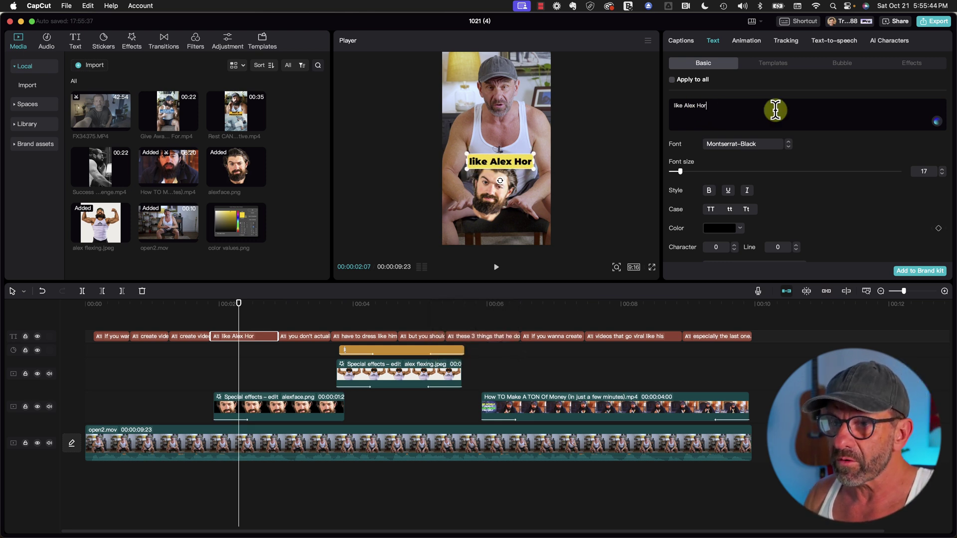
type("mozi")
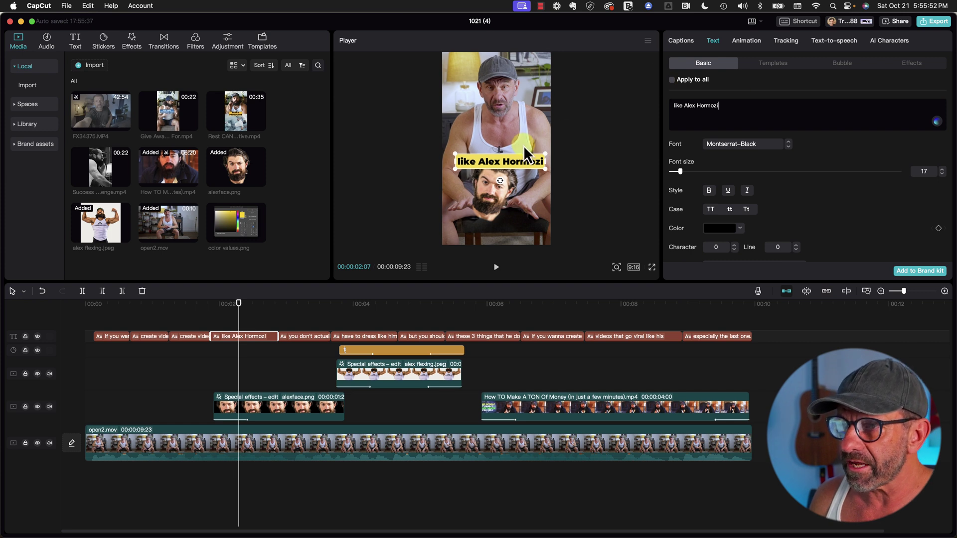
left_click_drag(499, 161, 498, 145)
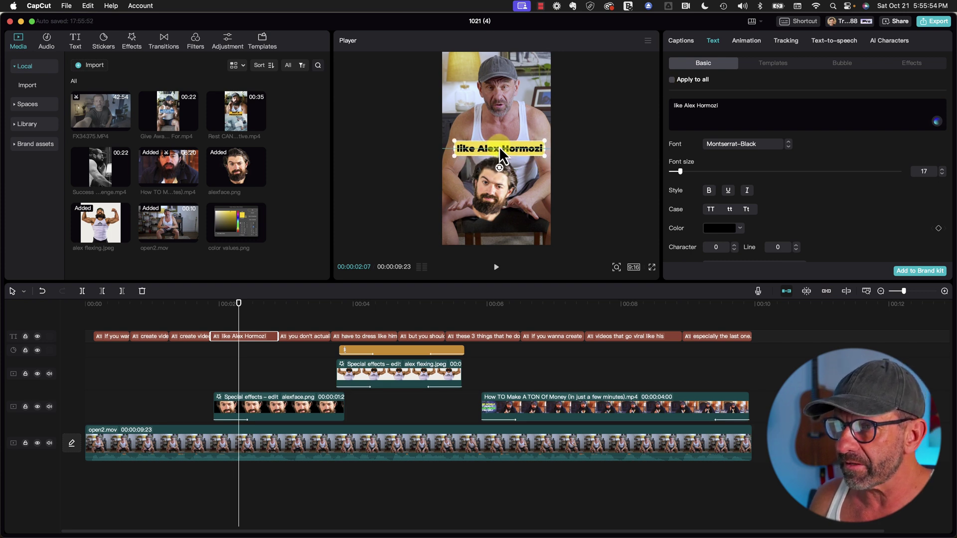
left_click_drag(231, 306, 305, 306)
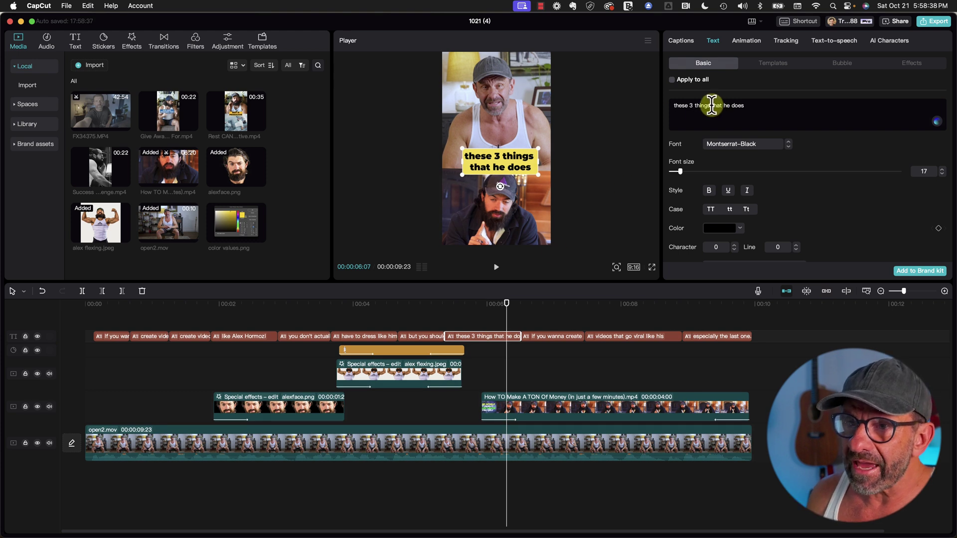
Step: Make "these 3 things" uppercase and red, then play back the captions
left_click_drag(710, 105, 668, 107)
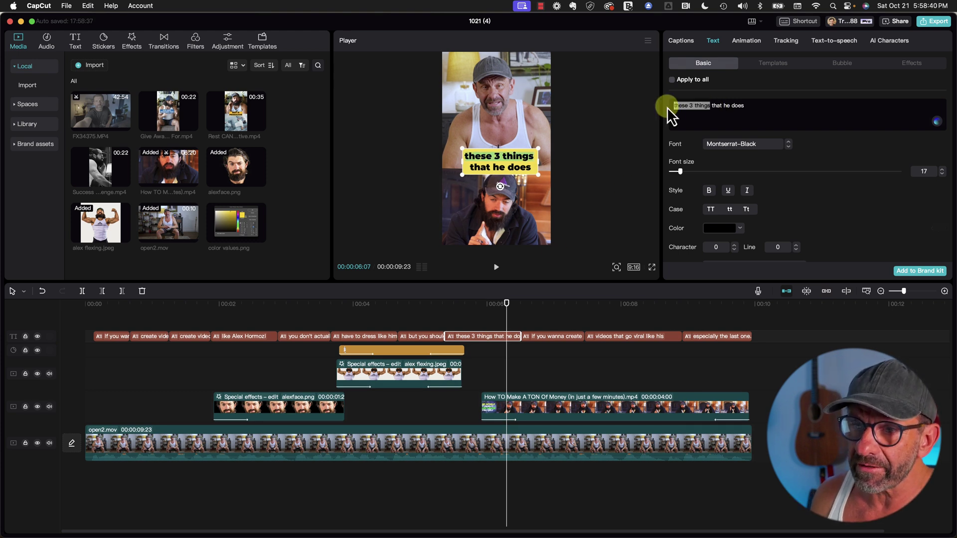
left_click(710, 210)
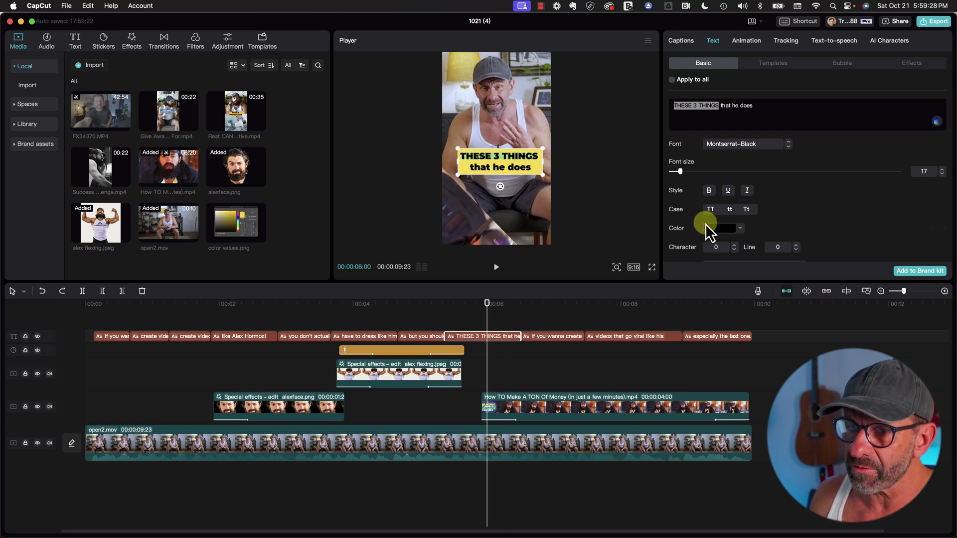
left_click(723, 229)
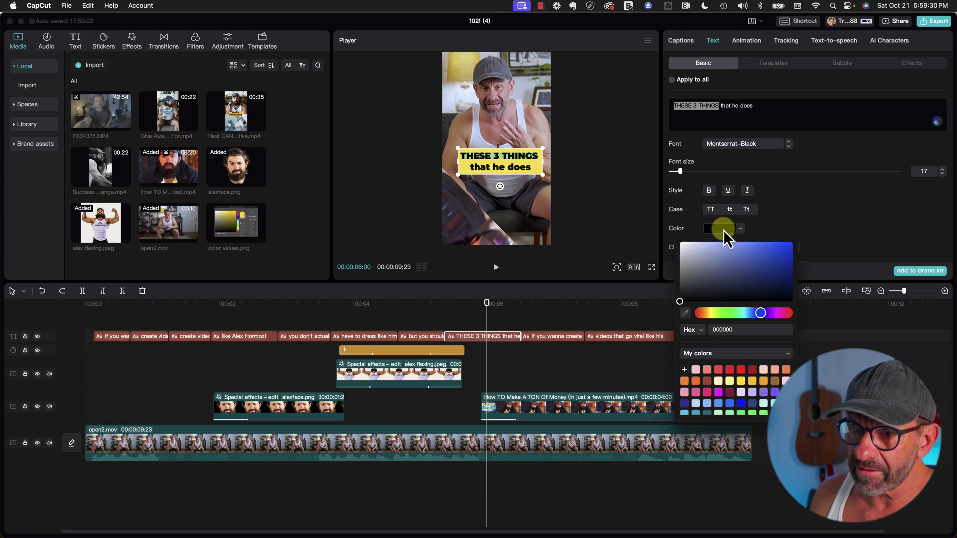
left_click(740, 369)
key("Escape")
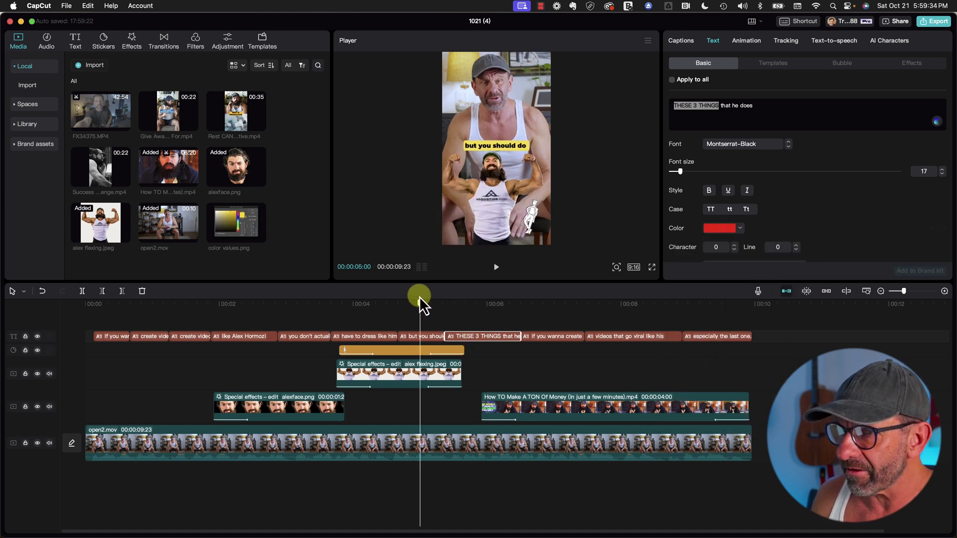
key("space")
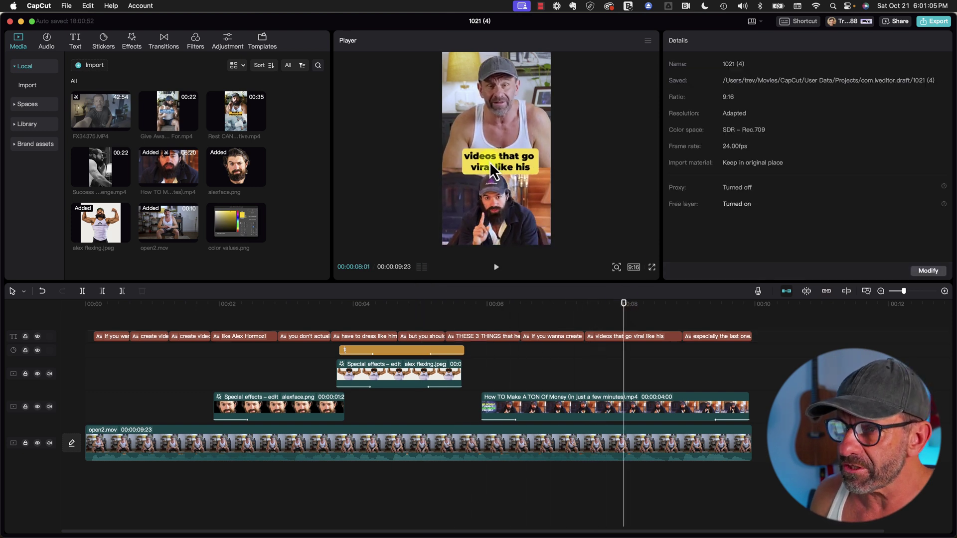
Step: Make the word 'viral' bold, uppercase and red in the 'videos that go viral like his' caption
left_click(625, 337)
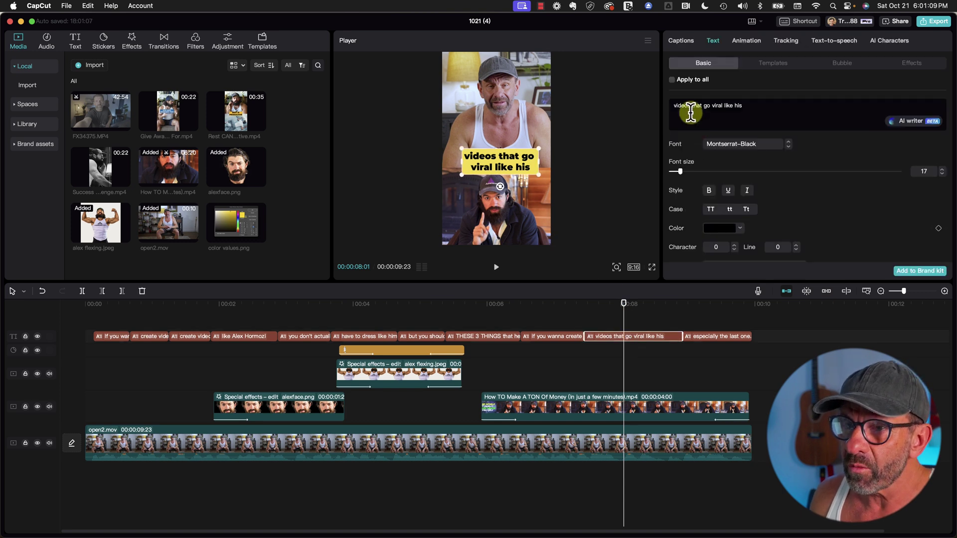
double_click(716, 105)
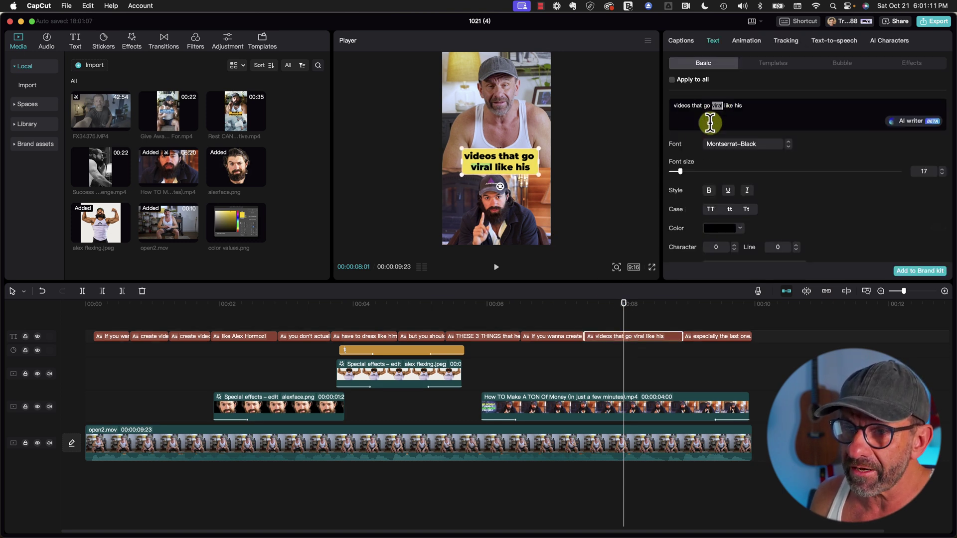
left_click(710, 191)
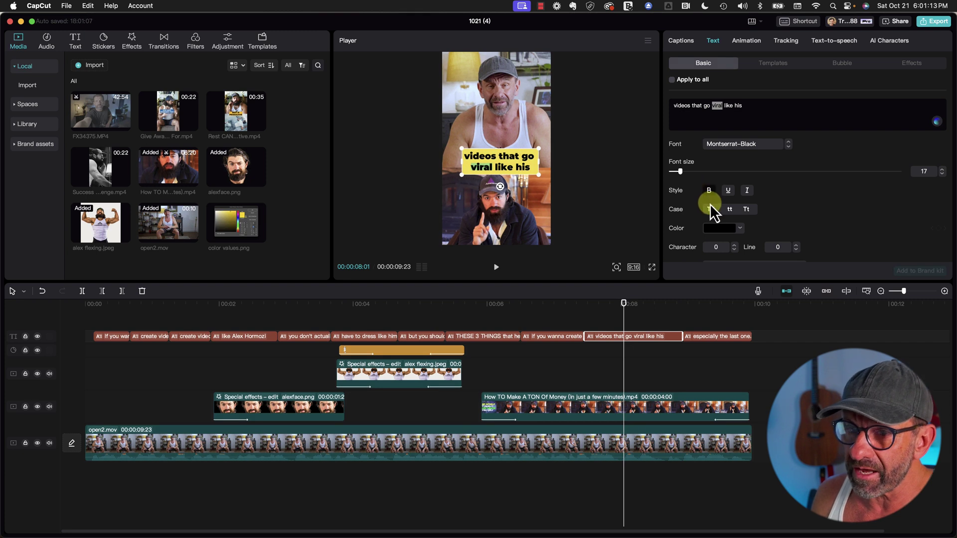
left_click(710, 210)
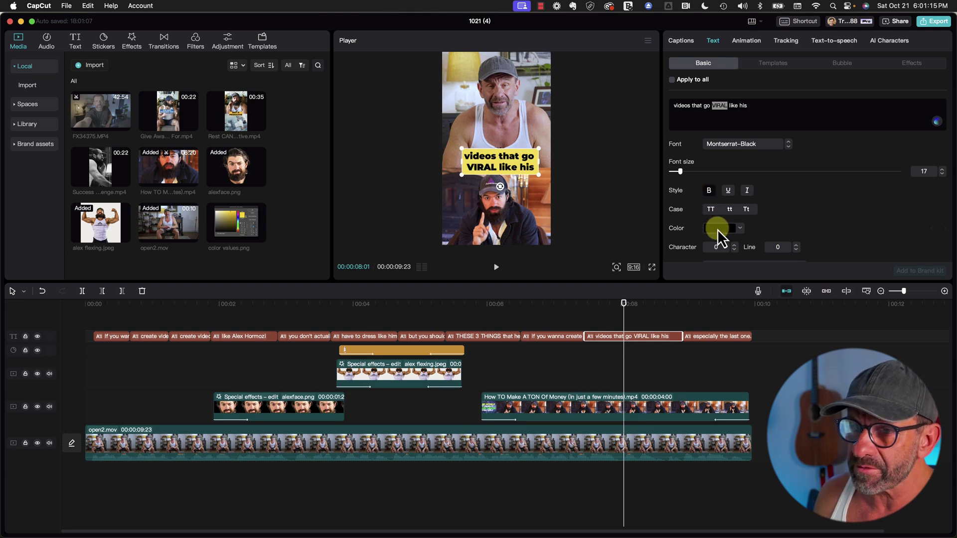
left_click(718, 229)
left_click(775, 251)
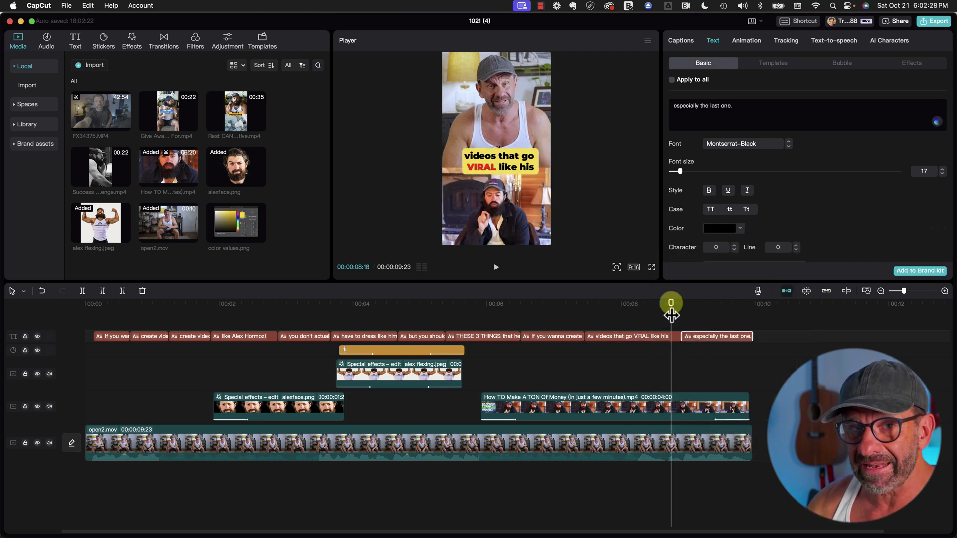
Step: Remove the yellow background box behind the 'especially the last one' caption
left_click_drag(671, 314, 696, 312)
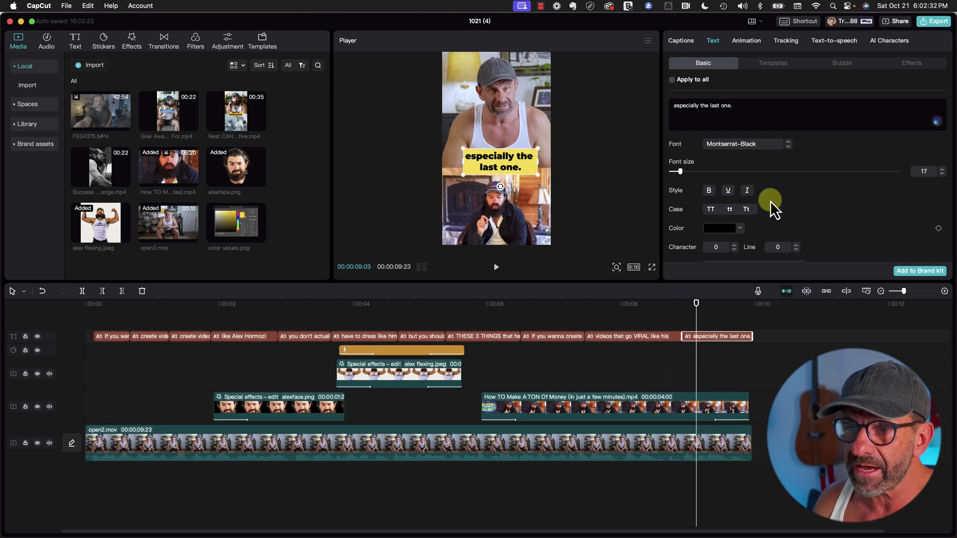
scroll(772, 201, "down", 10)
scroll(772, 200, "down", 5)
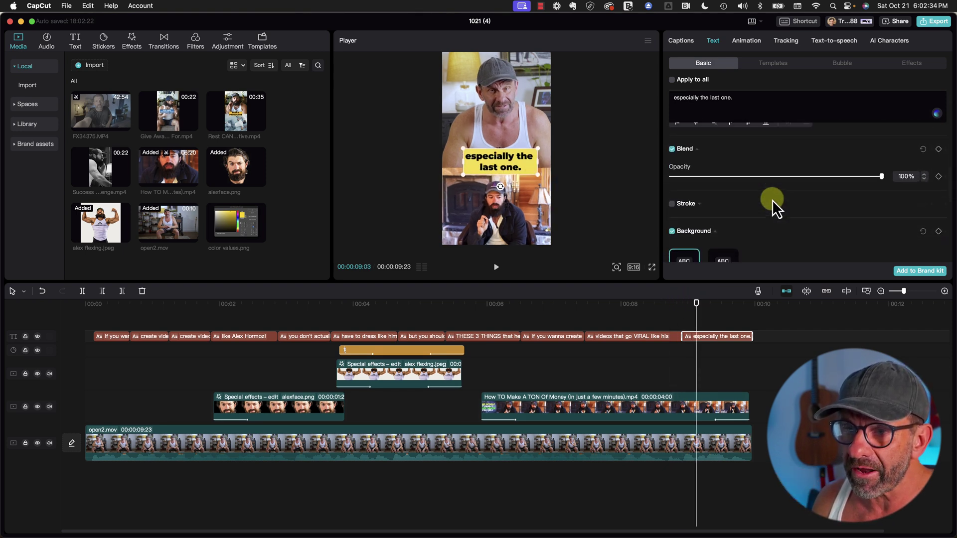
left_click(672, 232)
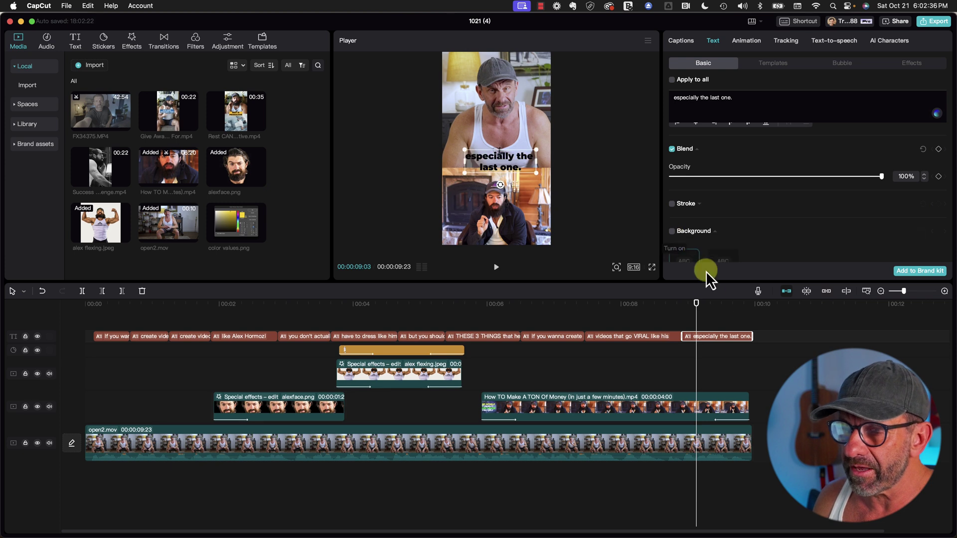
Step: Enlarge the final caption to font size 20
left_click_drag(625, 314, 704, 304)
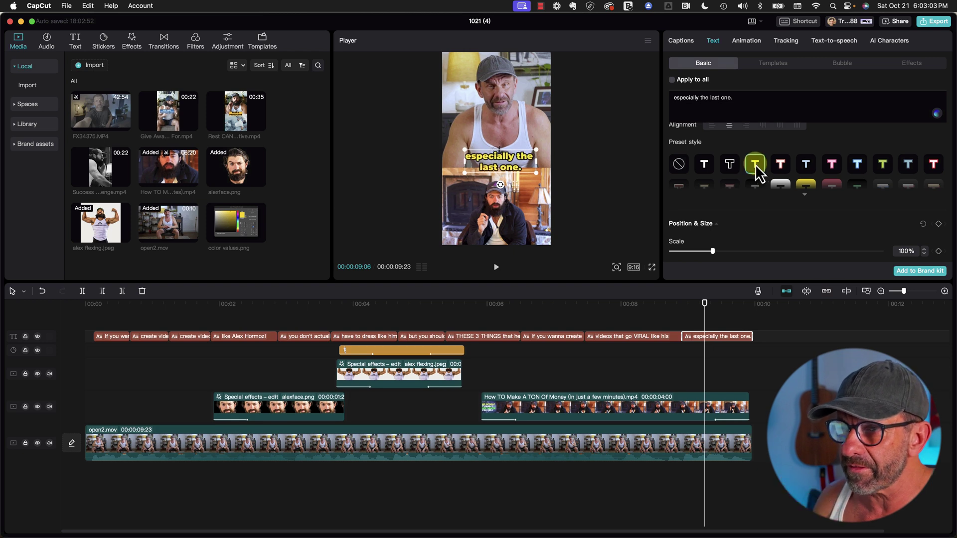
scroll(755, 165, "up", 5)
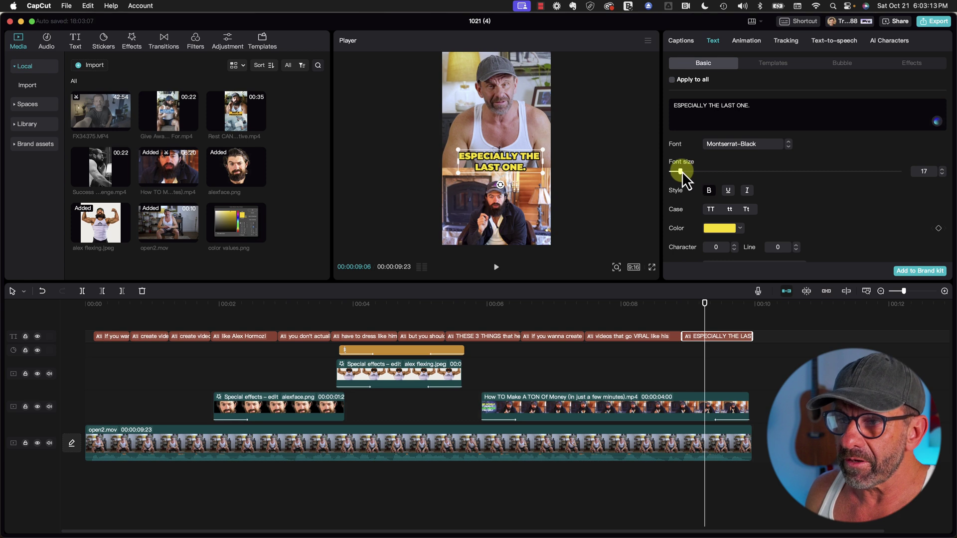
left_click_drag(683, 171, 684, 171)
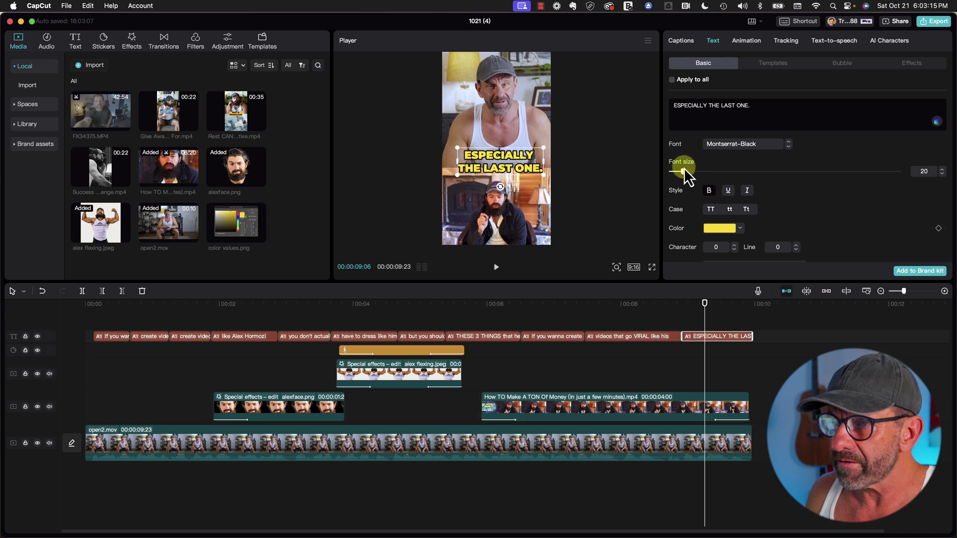
left_click(707, 300)
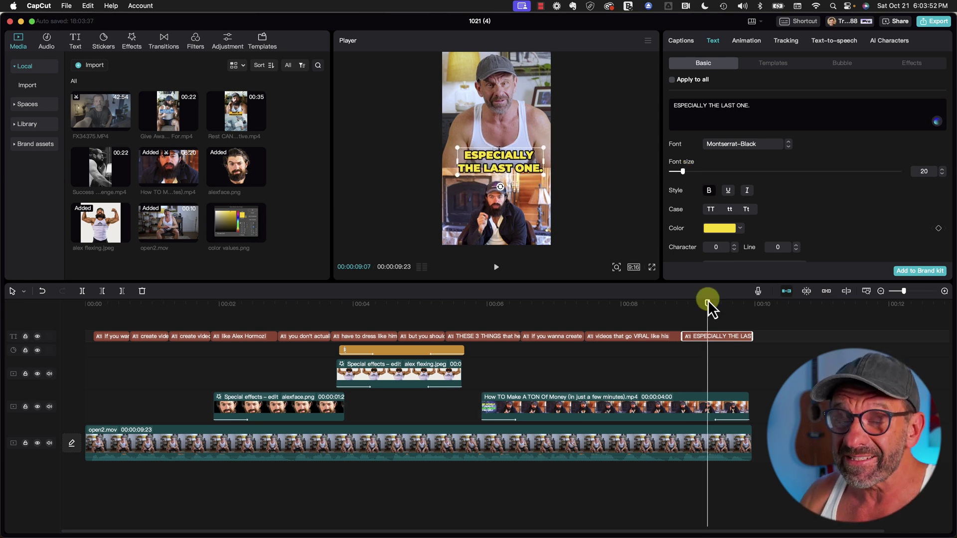